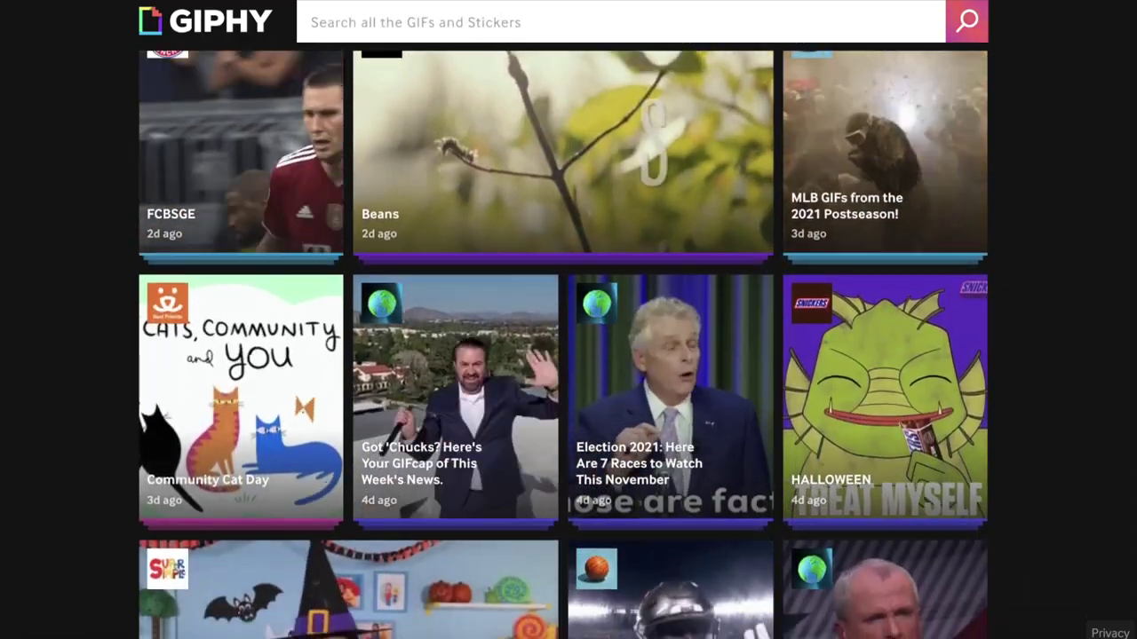
# Scroll GIPHY's feed and browse the GIF editor's Stickers and Caption options.
pyautogui.scroll(-1, 563, 345)
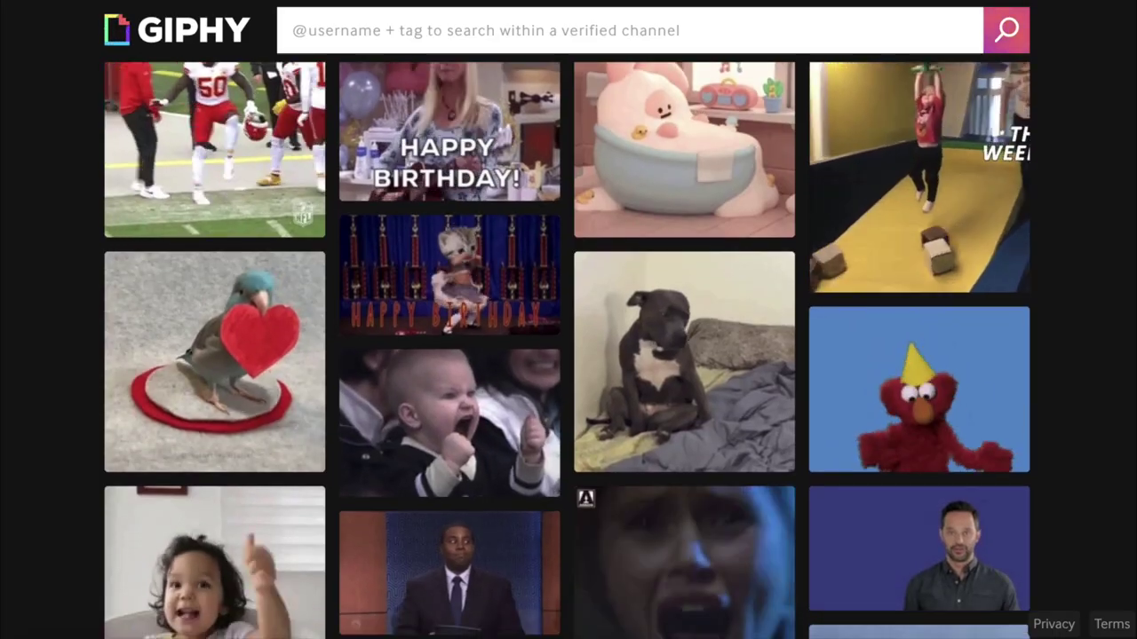
pyautogui.scroll(-3, 569, 346)
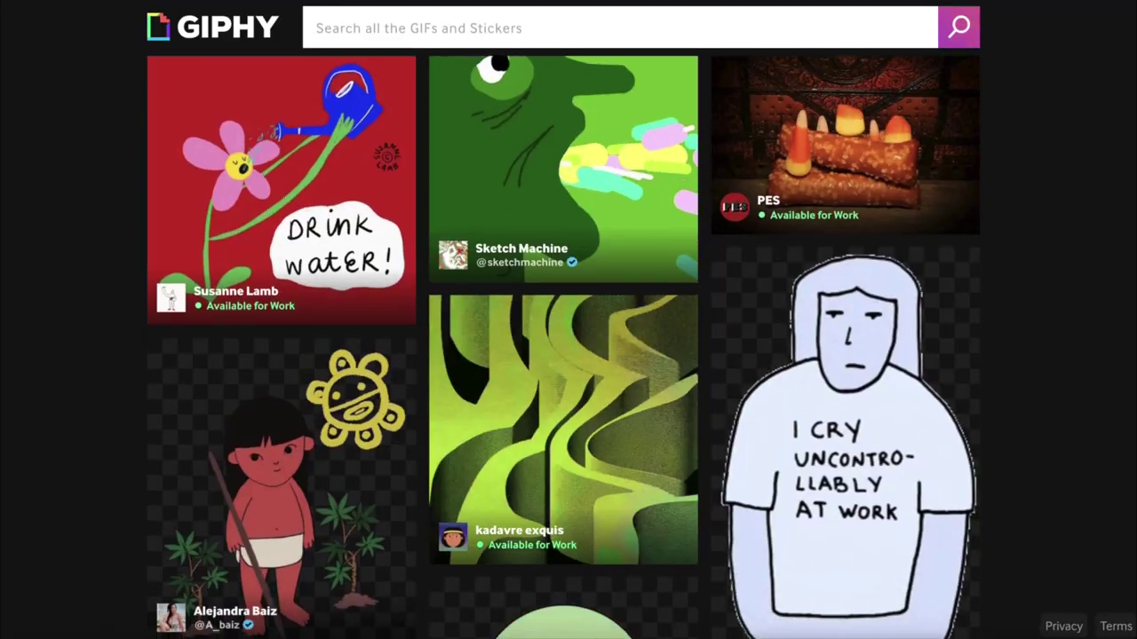
pyautogui.scroll(-3, 563, 345)
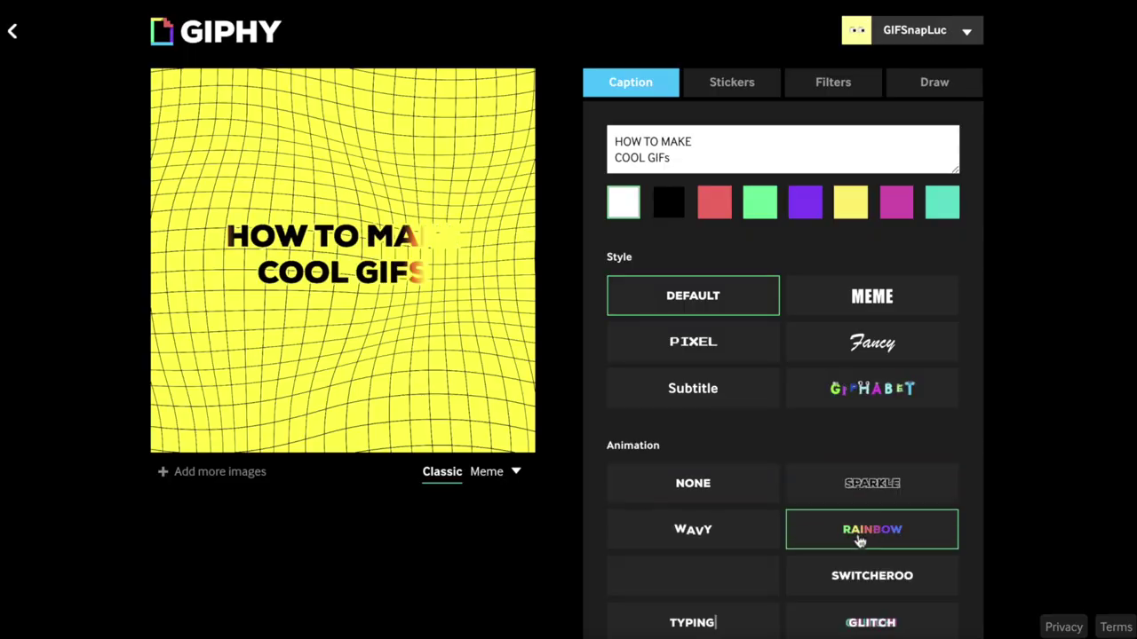
pyautogui.moveTo(846, 62)
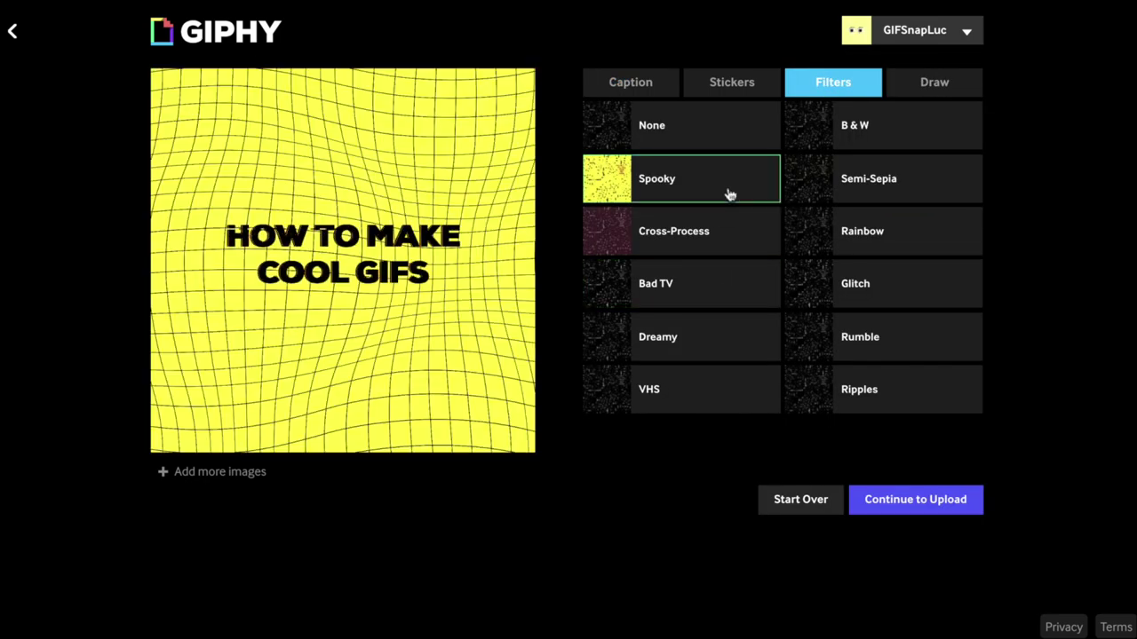
pyautogui.click(708, 83)
pyautogui.click(631, 82)
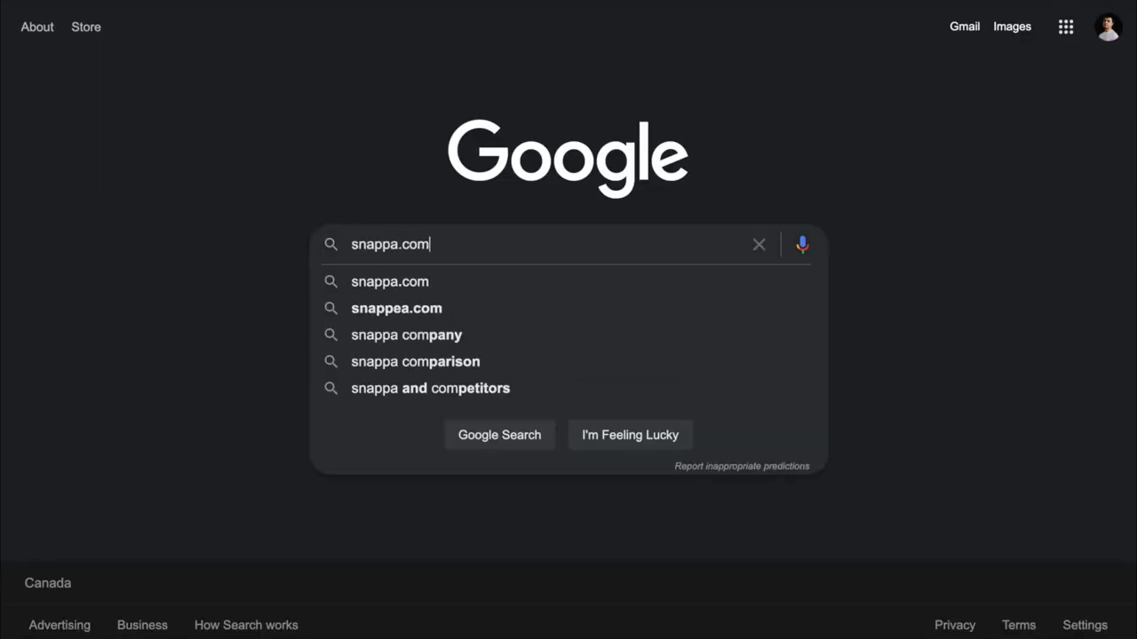
# Open snappa.com from the search results and start a blank 1080 × 1080 Instagram Post from scratch.
pyautogui.press('Return')
pyautogui.click(446, 202)
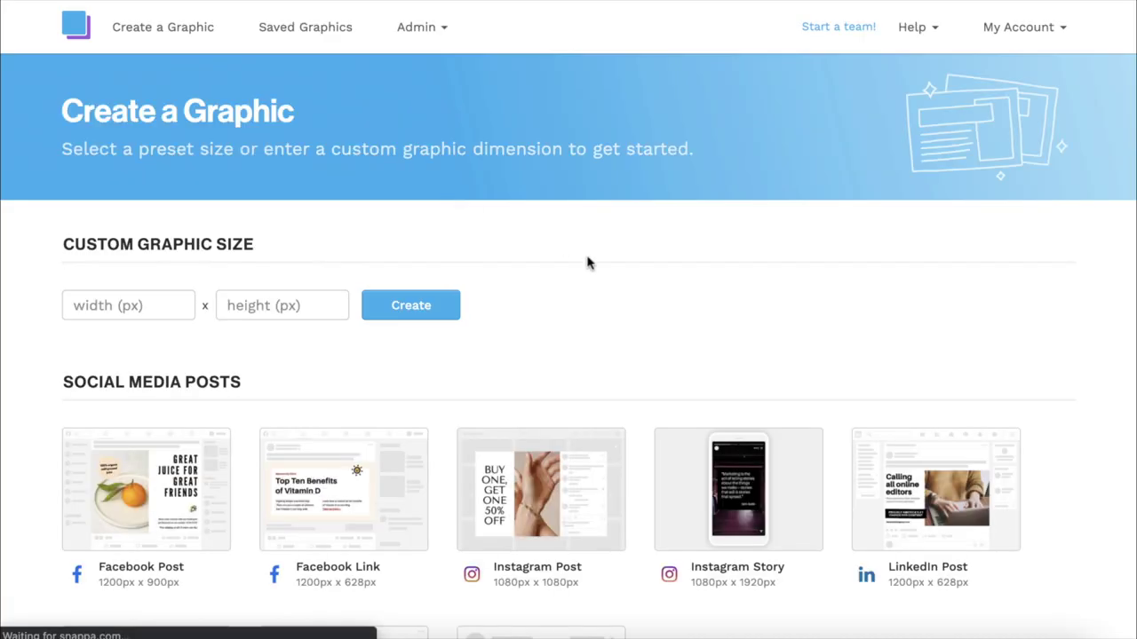
pyautogui.scroll(-3, 601, 279)
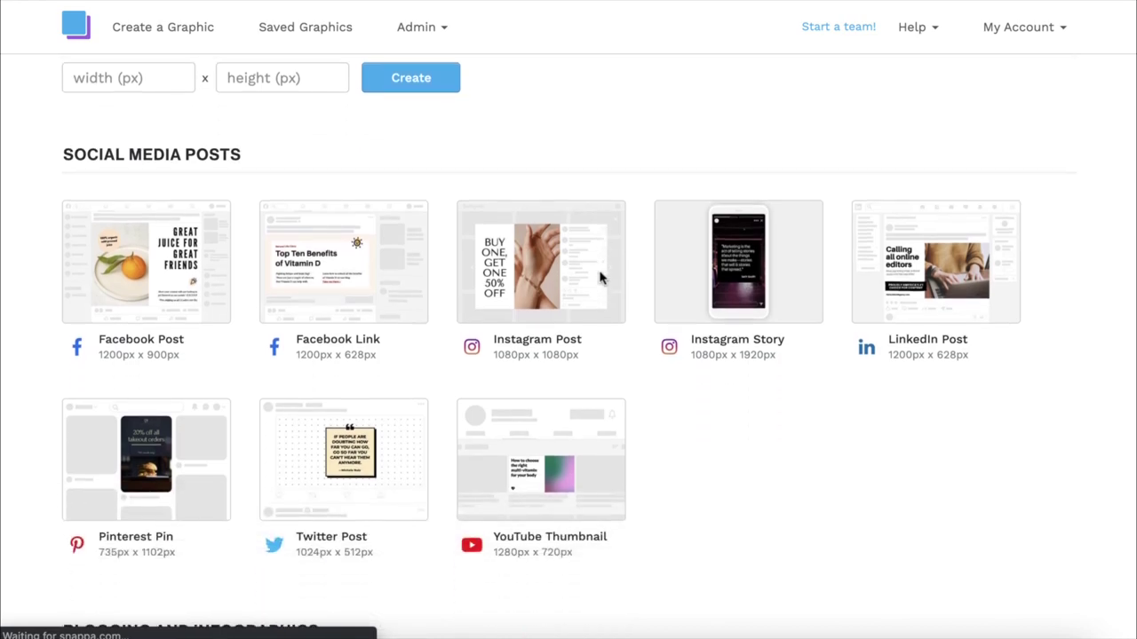
pyautogui.click(548, 274)
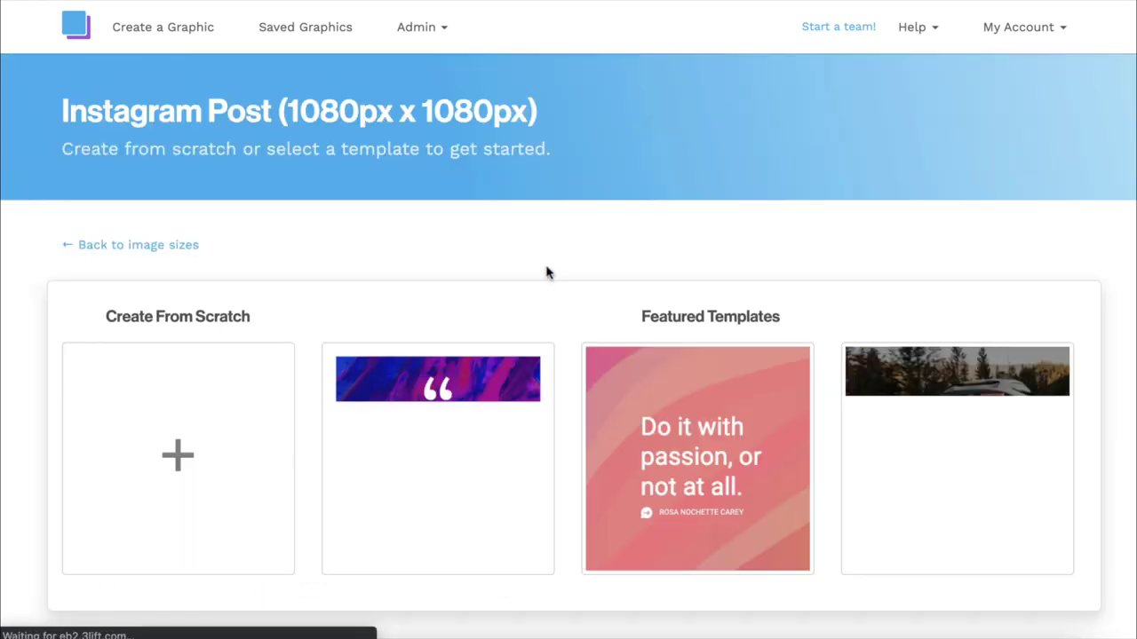
pyautogui.scroll(-5, 546, 272)
pyautogui.scroll(-15, 546, 273)
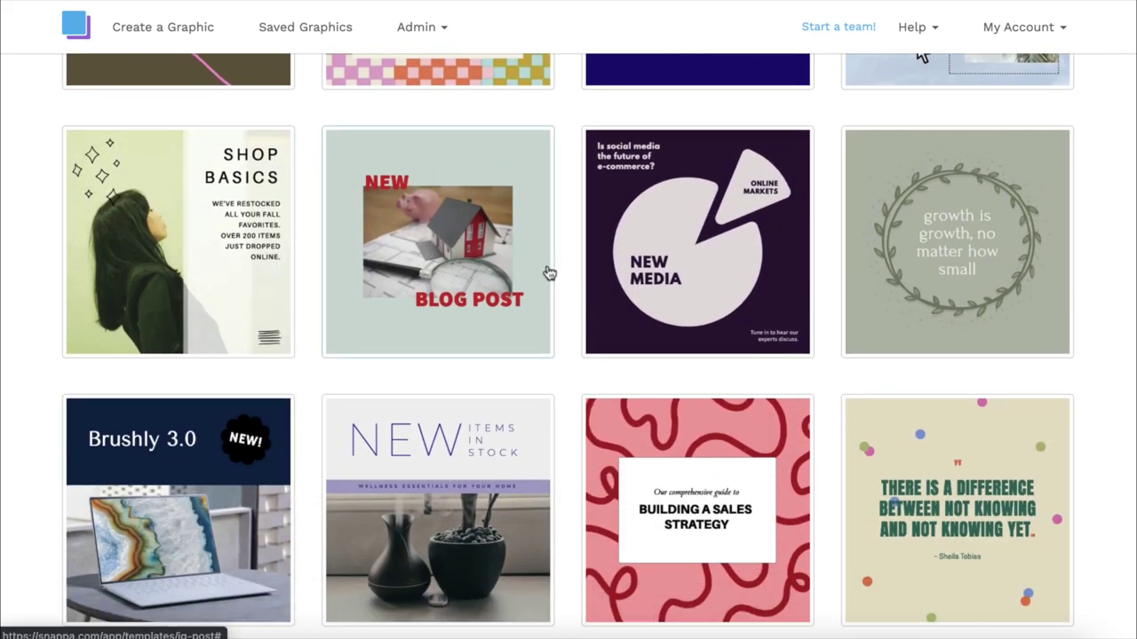
pyautogui.scroll(20, 548, 272)
pyautogui.scroll(1, 548, 272)
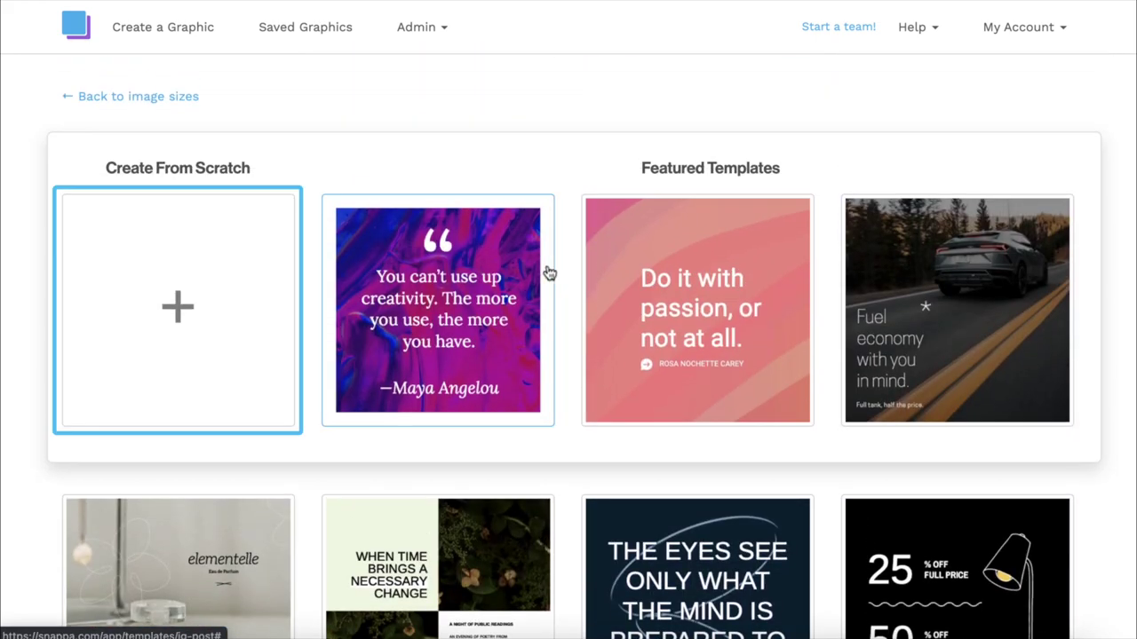
pyautogui.click(179, 282)
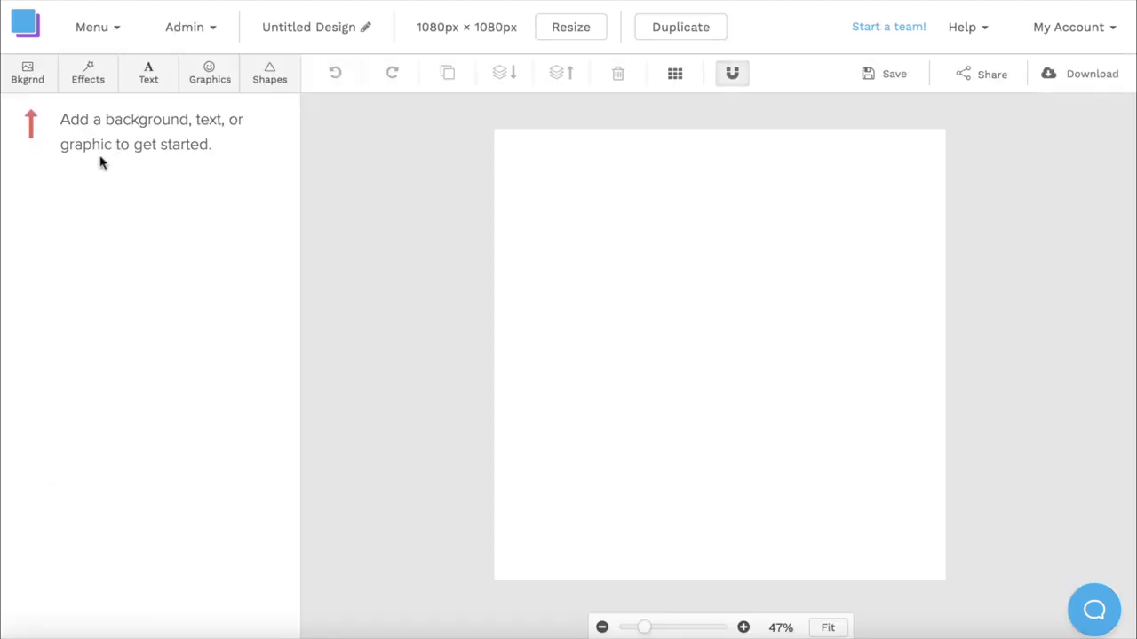
# Fill the canvas background with the saved black swatch (#000000).
pyautogui.click(37, 84)
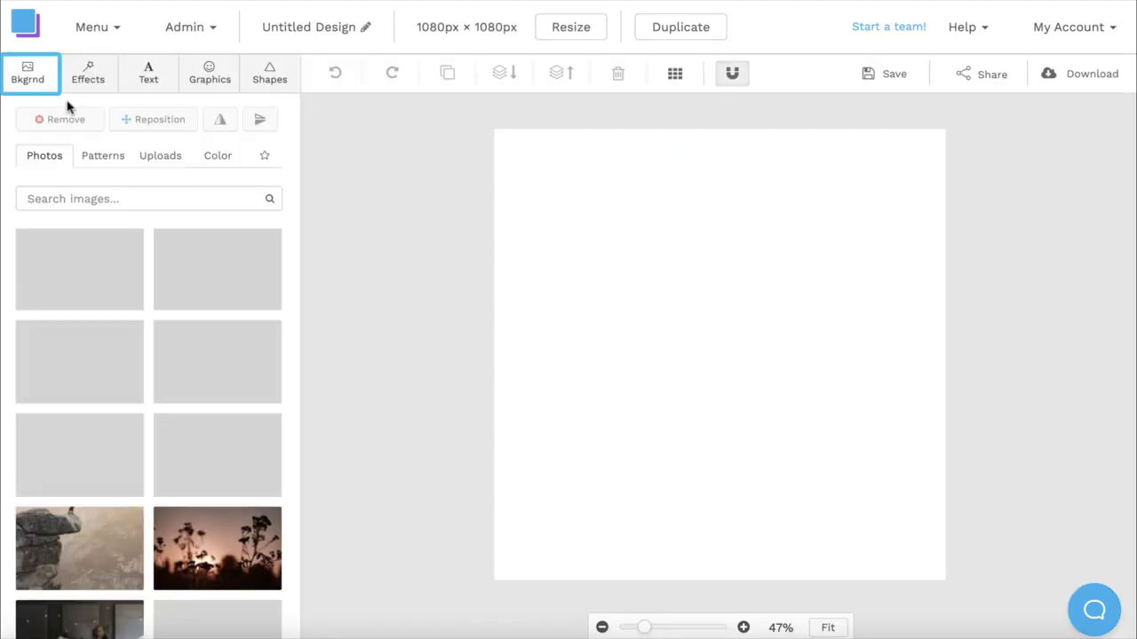
pyautogui.click(211, 156)
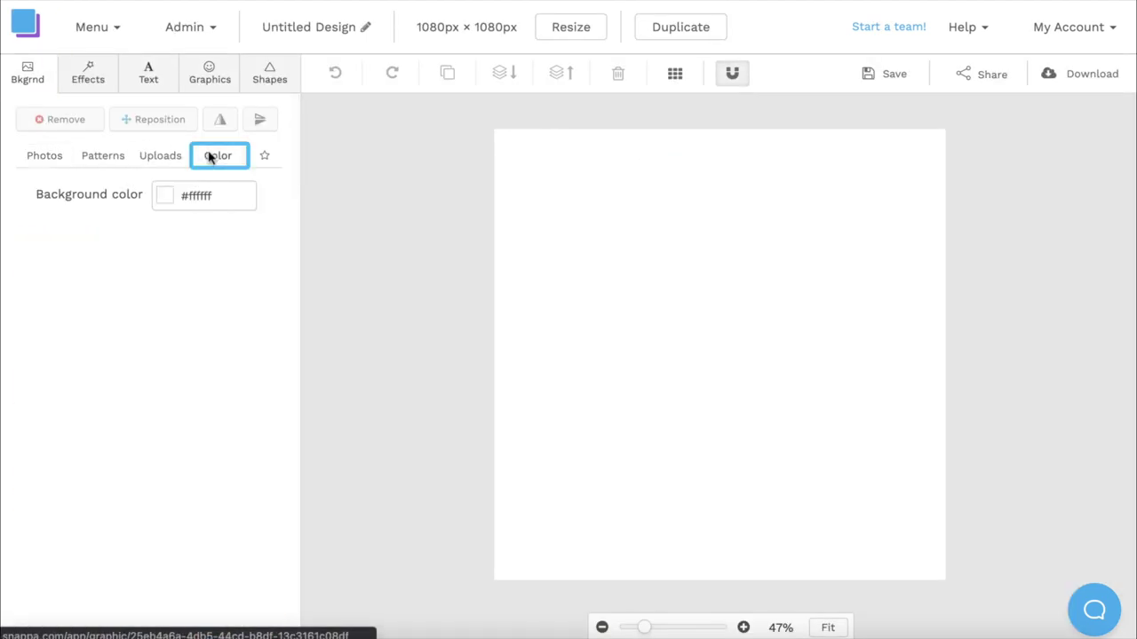
pyautogui.click(167, 201)
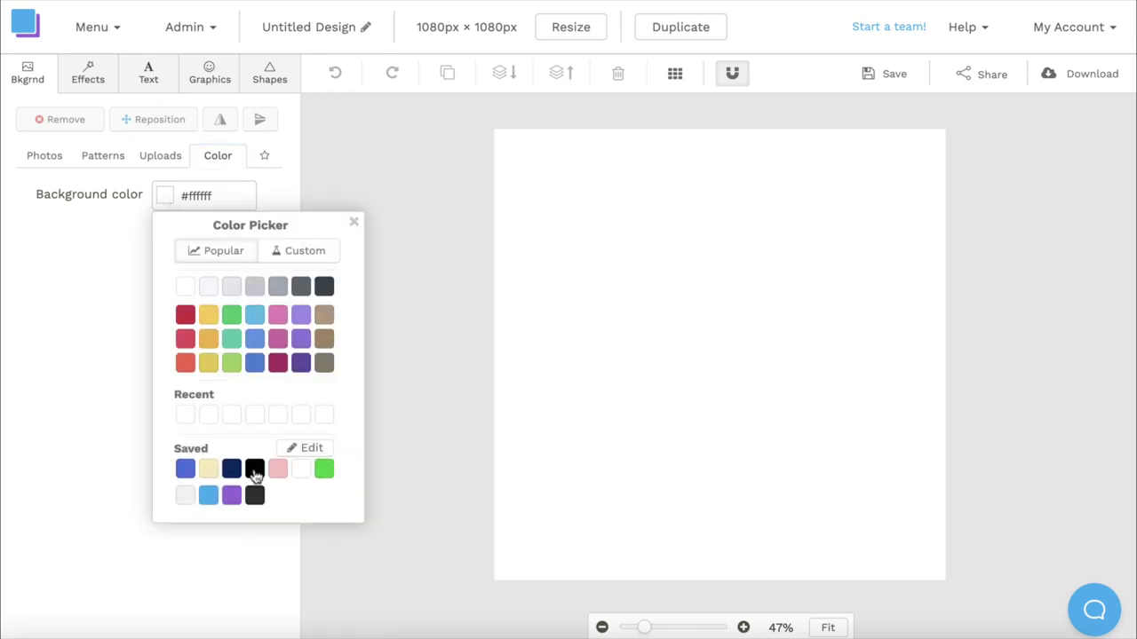
pyautogui.click(255, 471)
pyautogui.click(356, 222)
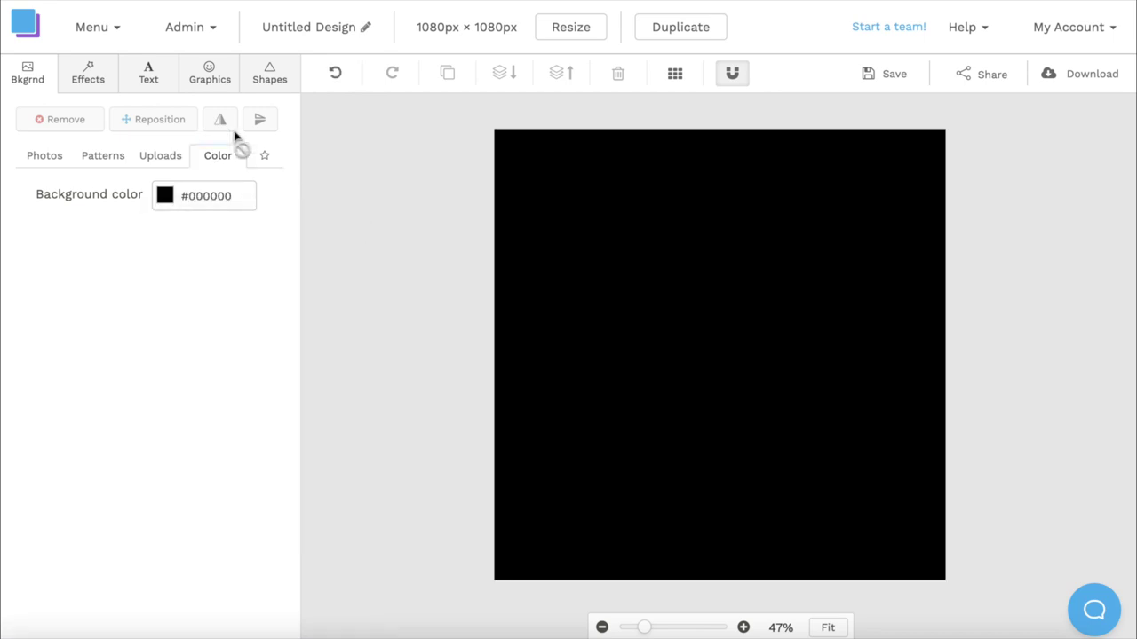
# Add a heading reading FLASH at size 200, widened to one line and moved up.
pyautogui.click(150, 78)
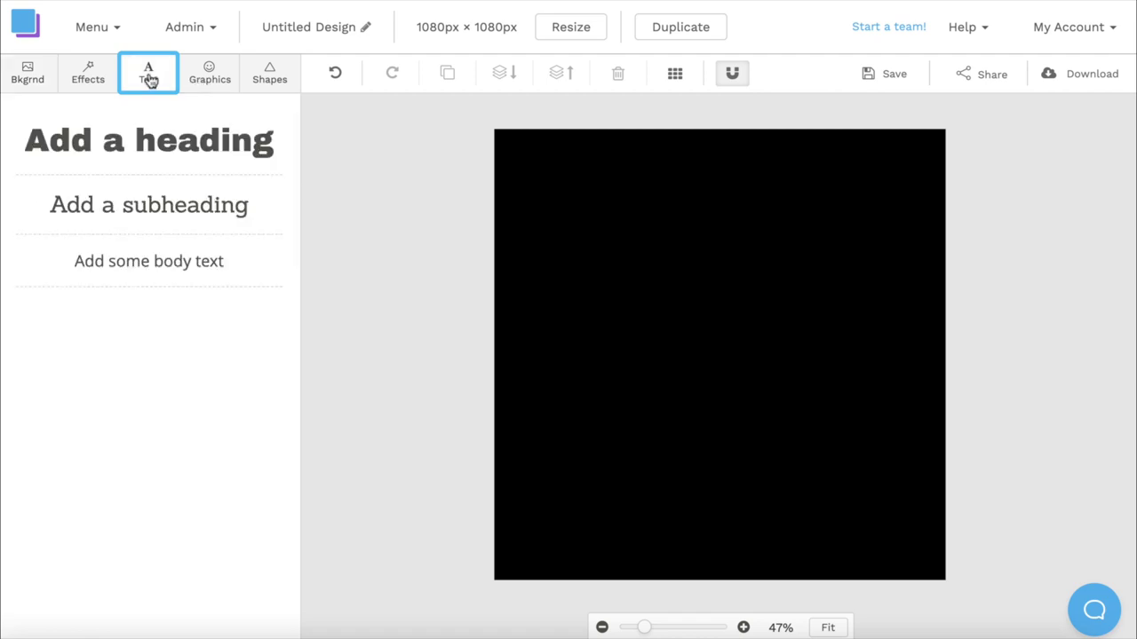
pyautogui.click(152, 141)
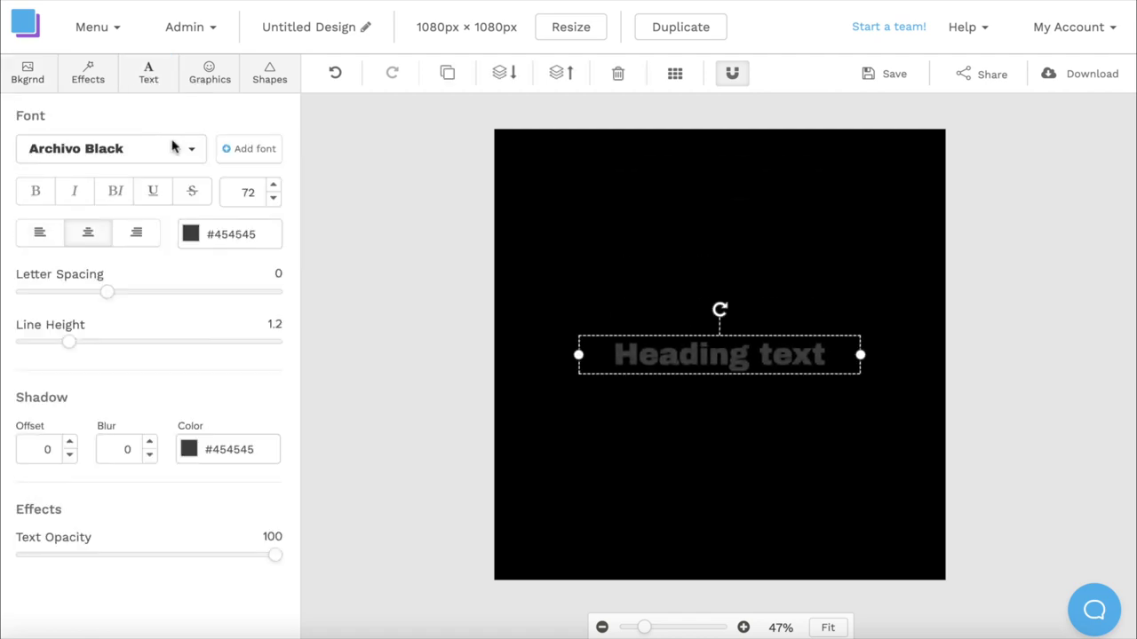
pyautogui.doubleClick(694, 355)
pyautogui.write('FLASH')
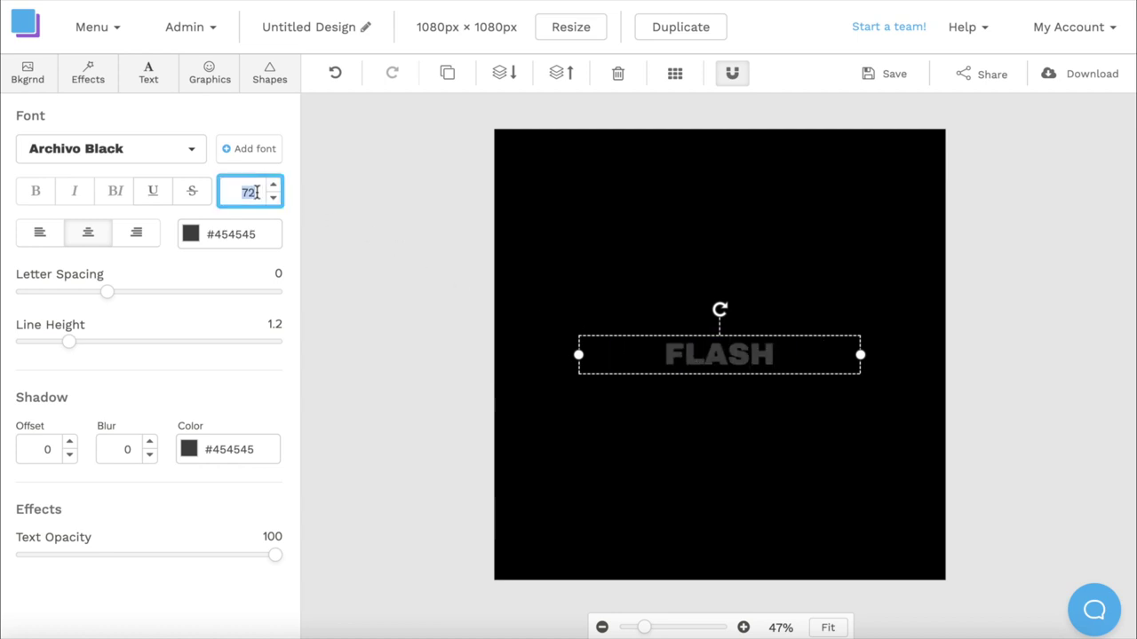
pyautogui.write('200')
pyautogui.press('Return')
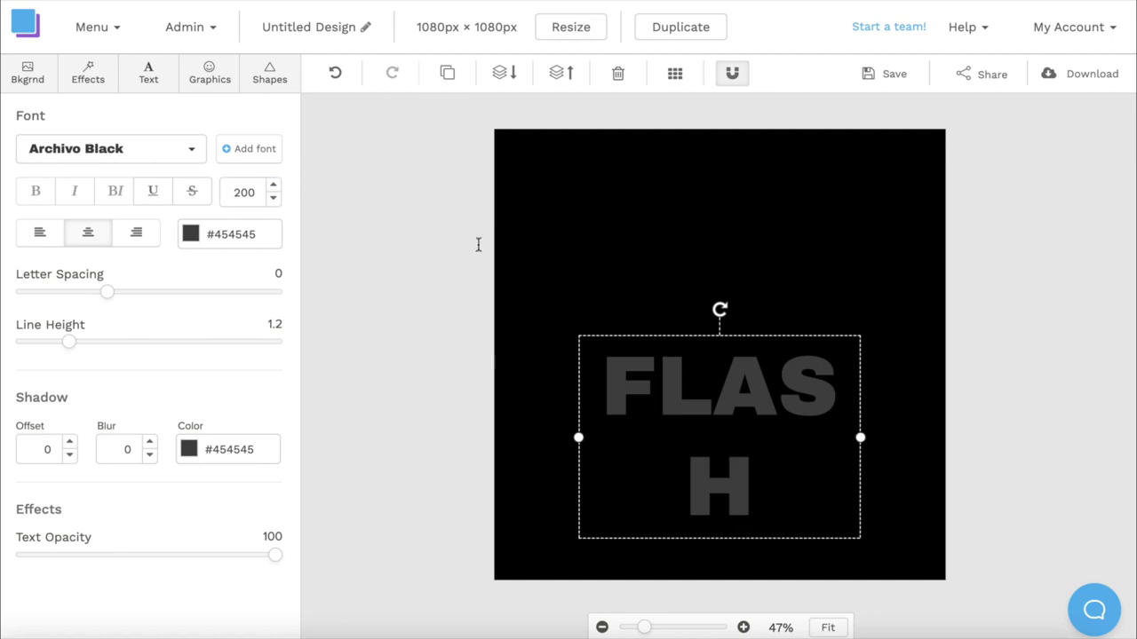
pyautogui.moveTo(859, 438); pyautogui.dragTo(920, 444)
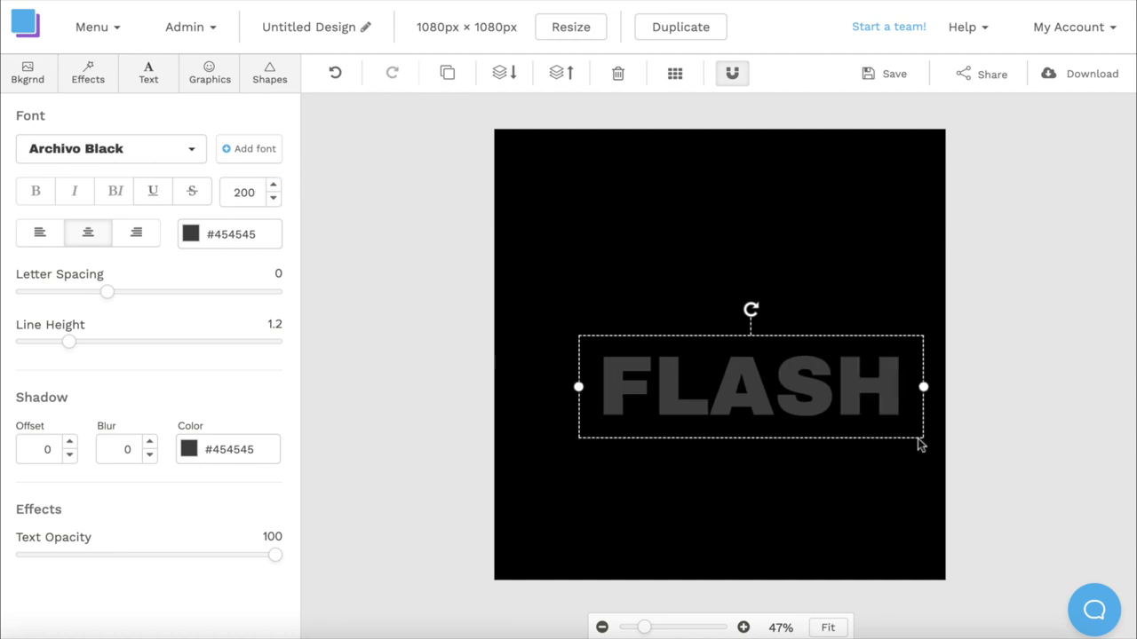
pyautogui.click(805, 505)
pyautogui.moveTo(742, 394); pyautogui.dragTo(711, 308)
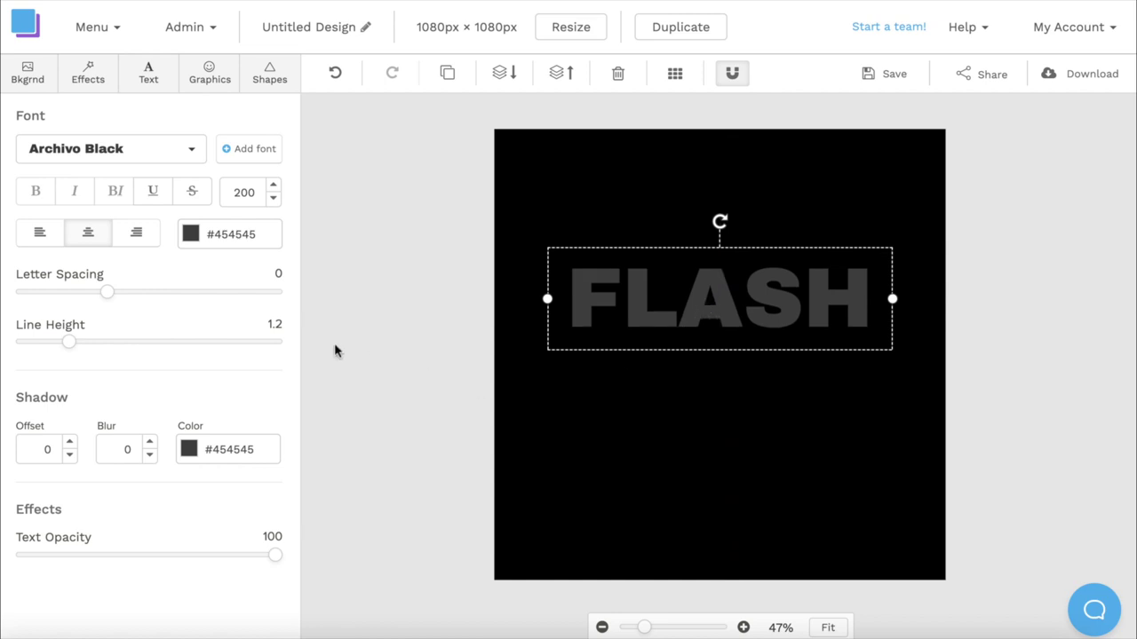
# Change the FLASH heading's font to Aileron Heavy.
pyautogui.click(187, 450)
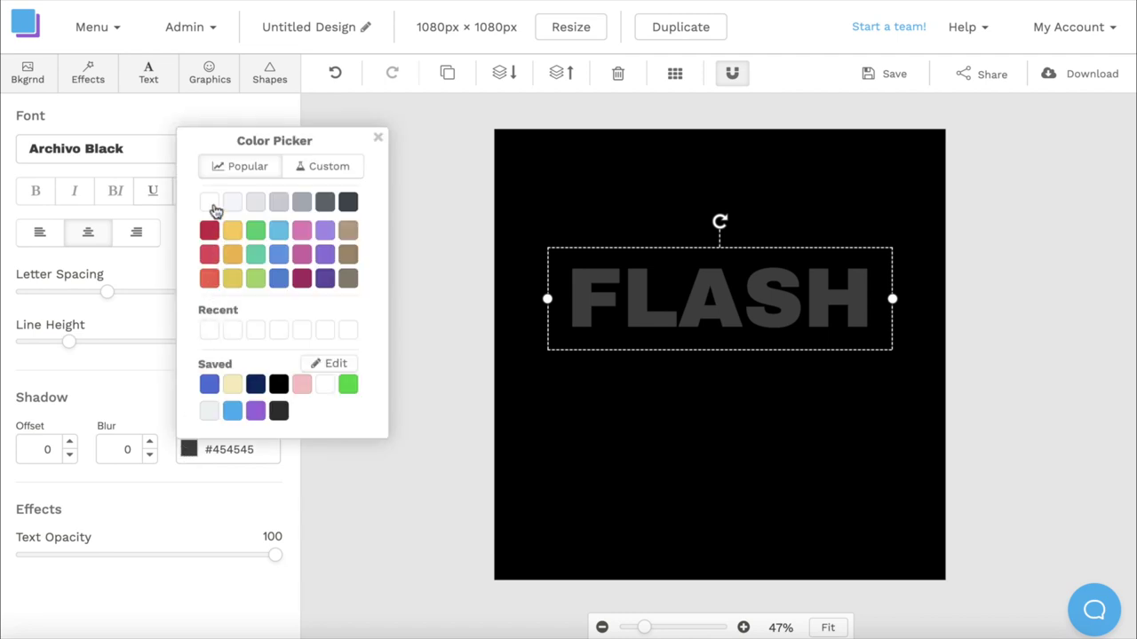
pyautogui.click(148, 411)
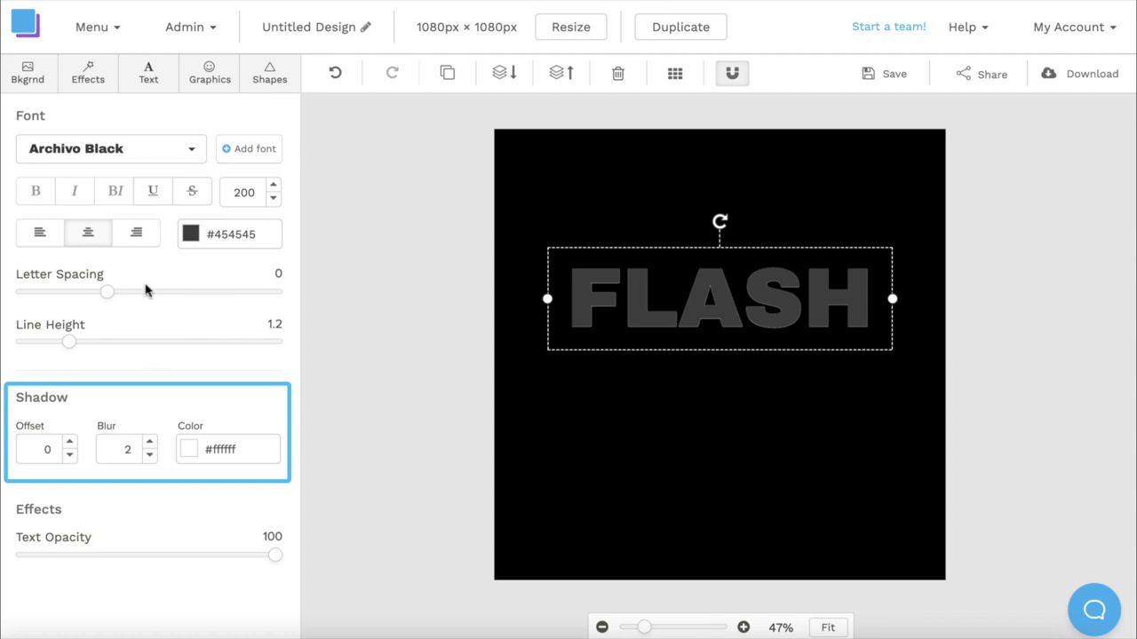
pyautogui.click(148, 150)
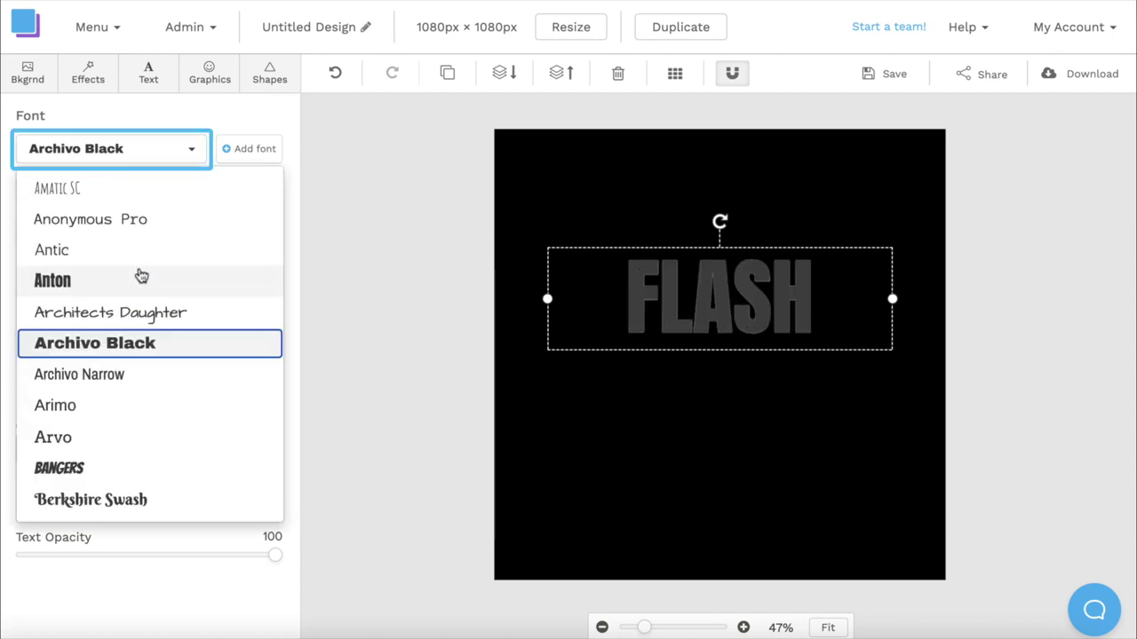
pyautogui.scroll(5, 141, 276)
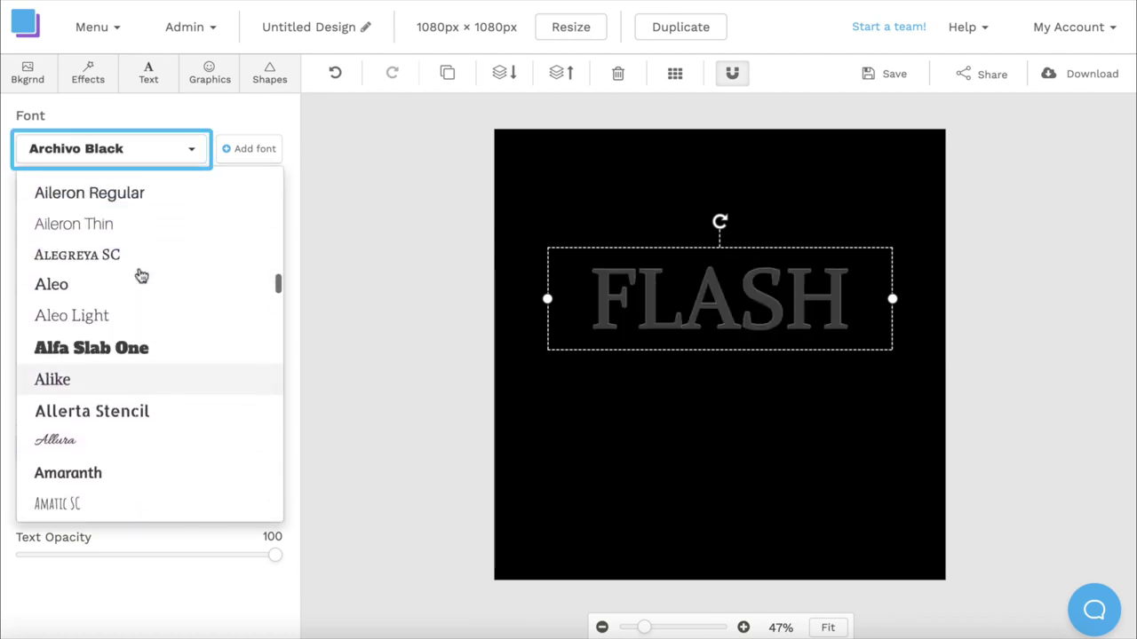
pyautogui.scroll(2, 141, 276)
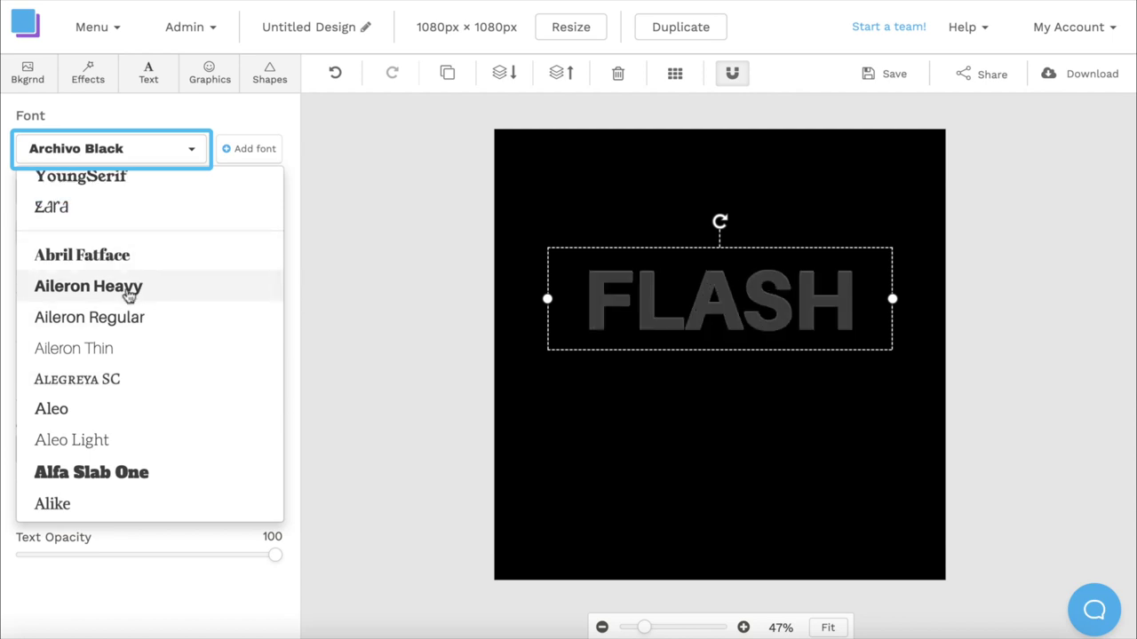
pyautogui.click(129, 289)
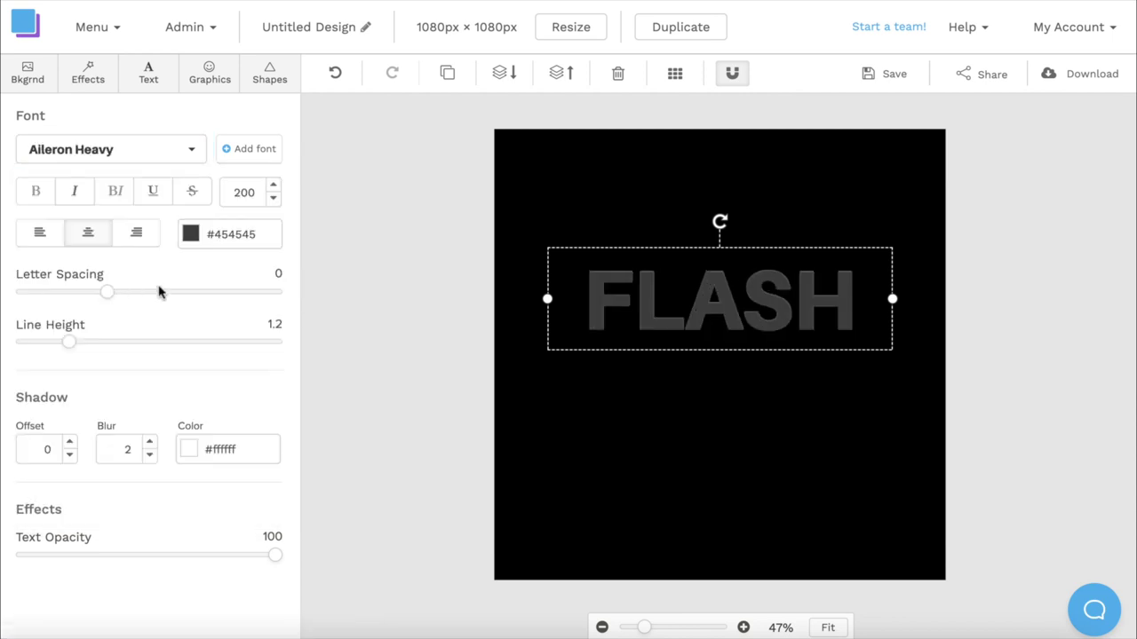
# Set the FLASH text colour to black #000000 so only its outline shows.
pyautogui.press('Tab')
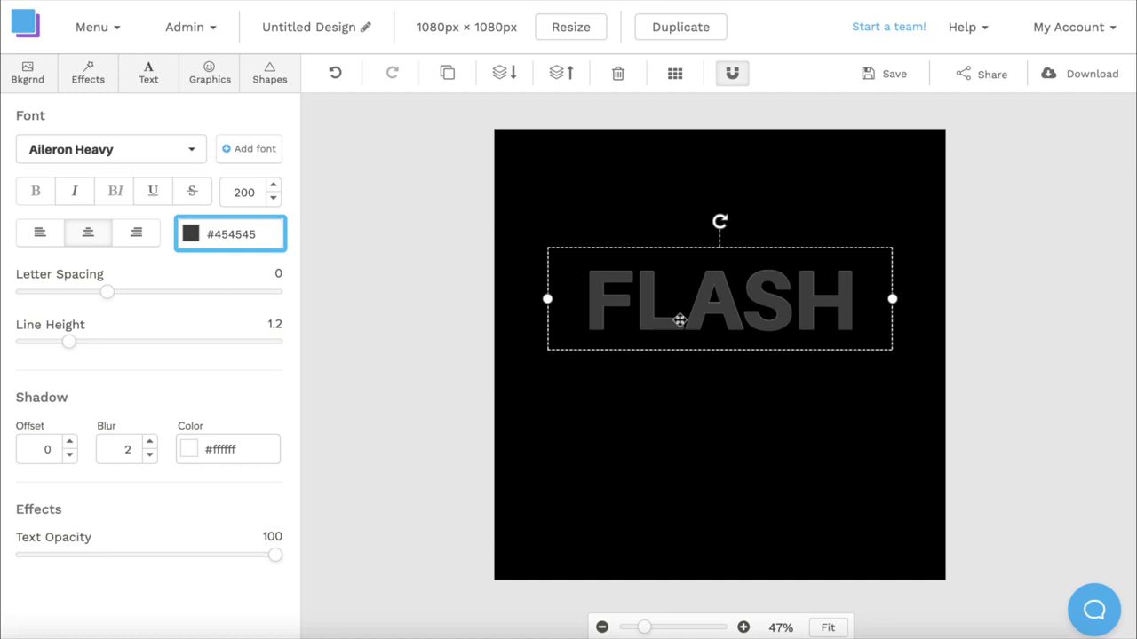
pyautogui.click(191, 236)
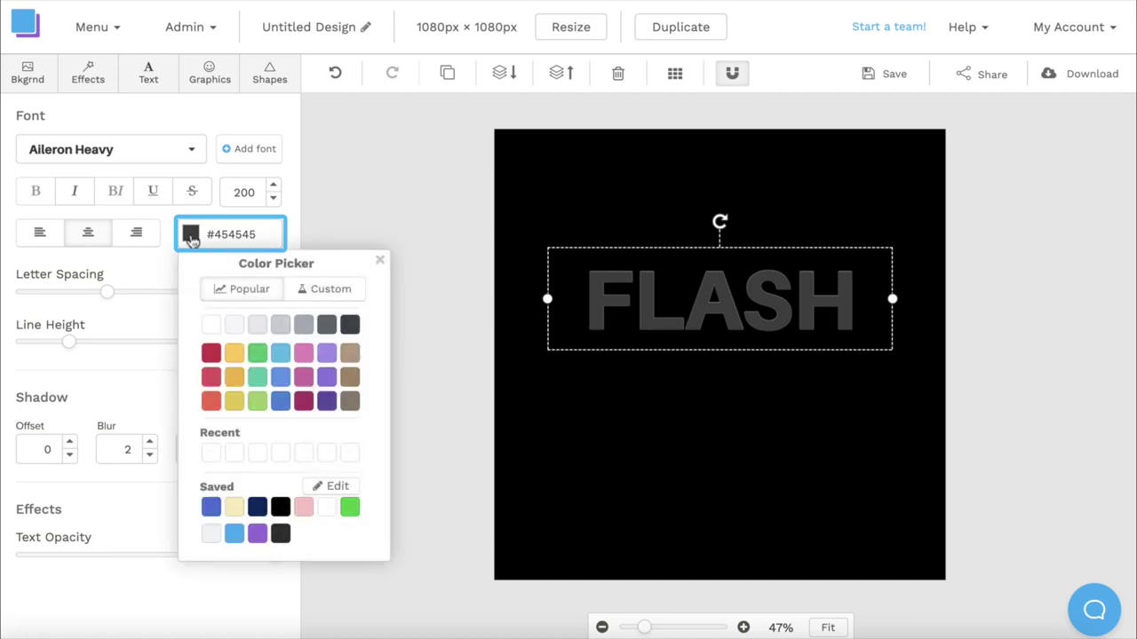
pyautogui.click(280, 507)
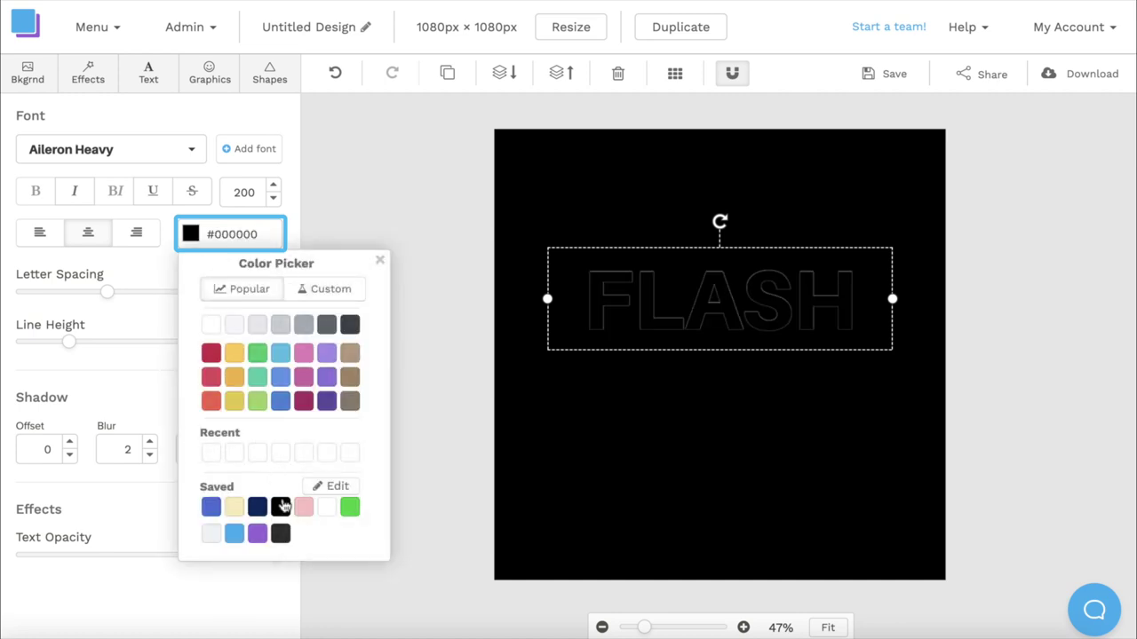
pyautogui.click(561, 447)
pyautogui.click(705, 331)
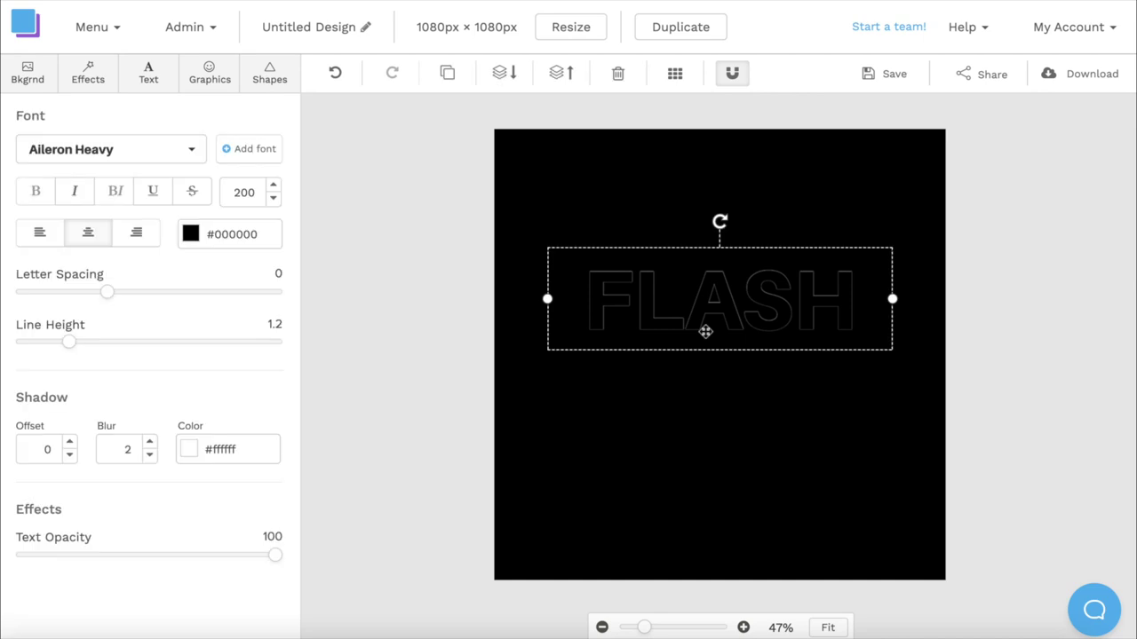
# Duplicate FLASH, move the copy just below it and retype it as SALE.
pyautogui.hotkey('ctrl', 'd')
pyautogui.moveTo(716, 317); pyautogui.dragTo(712, 390)
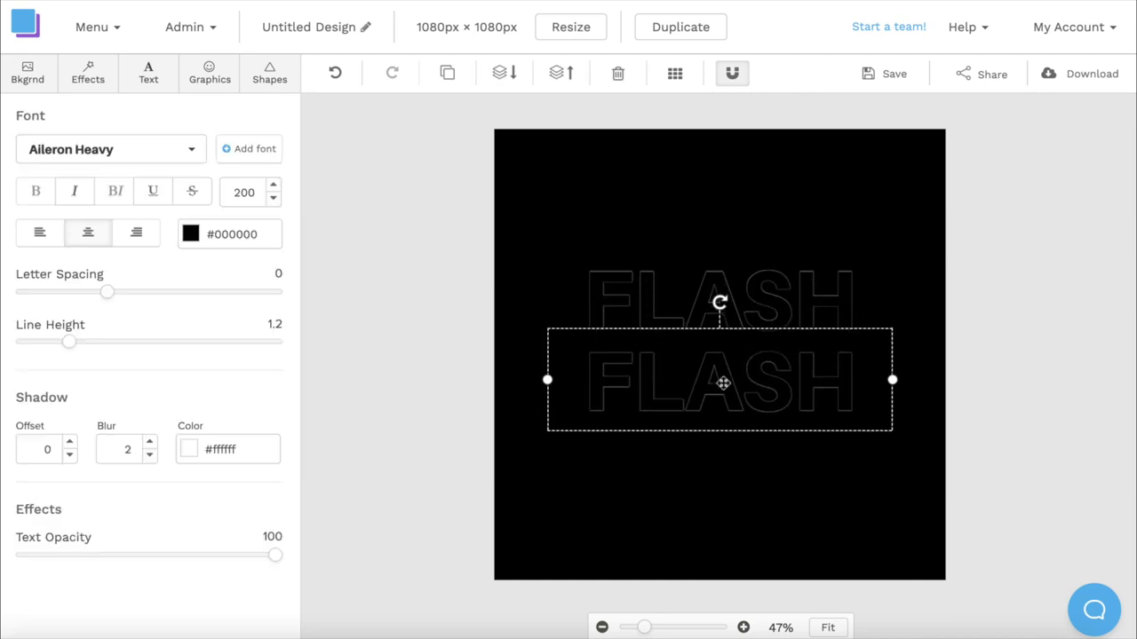
pyautogui.doubleClick(730, 380)
pyautogui.write('SALE')
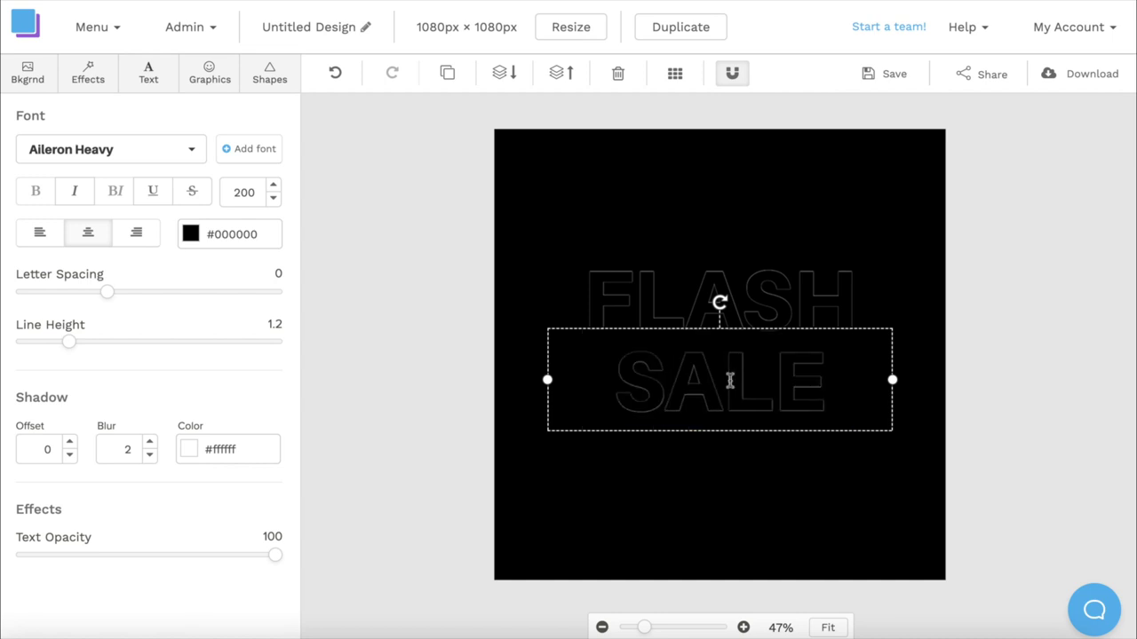
pyautogui.click(915, 307)
pyautogui.click(738, 401)
pyautogui.click(769, 305)
pyautogui.click(845, 518)
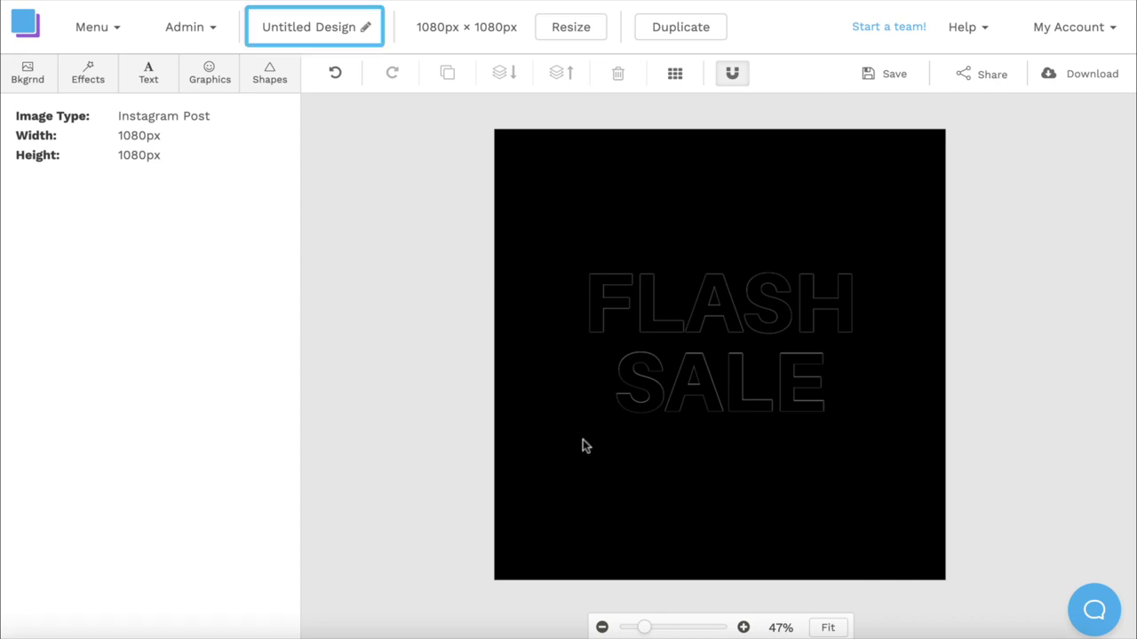
# Rename the design to FRAME 1 and save it to All your graphics.
pyautogui.click(364, 34)
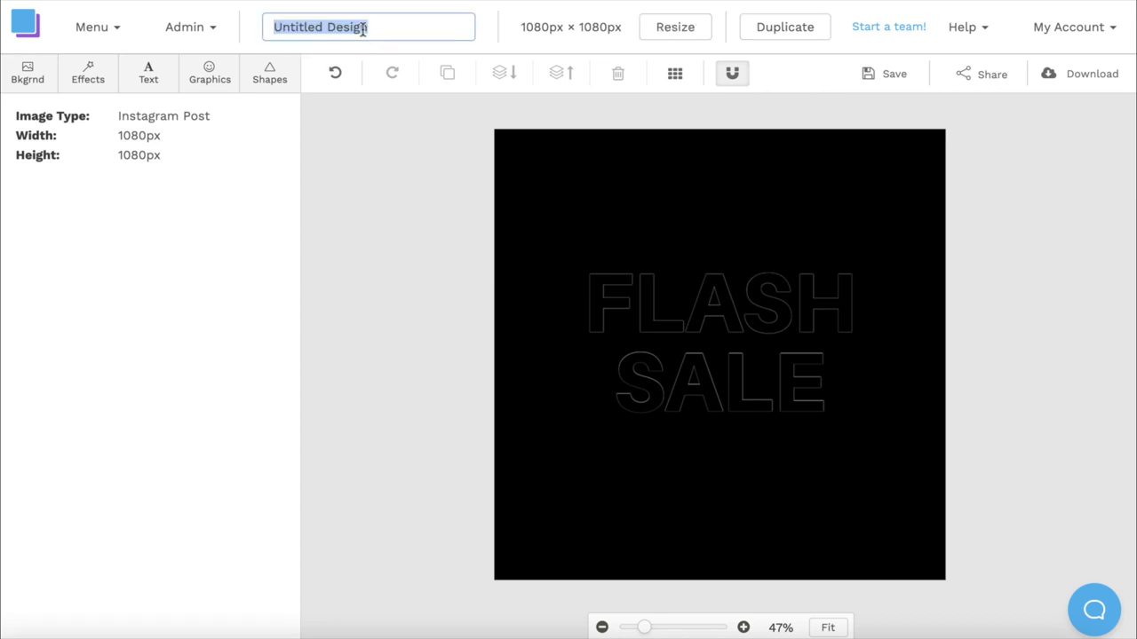
pyautogui.write('FRAME 1')
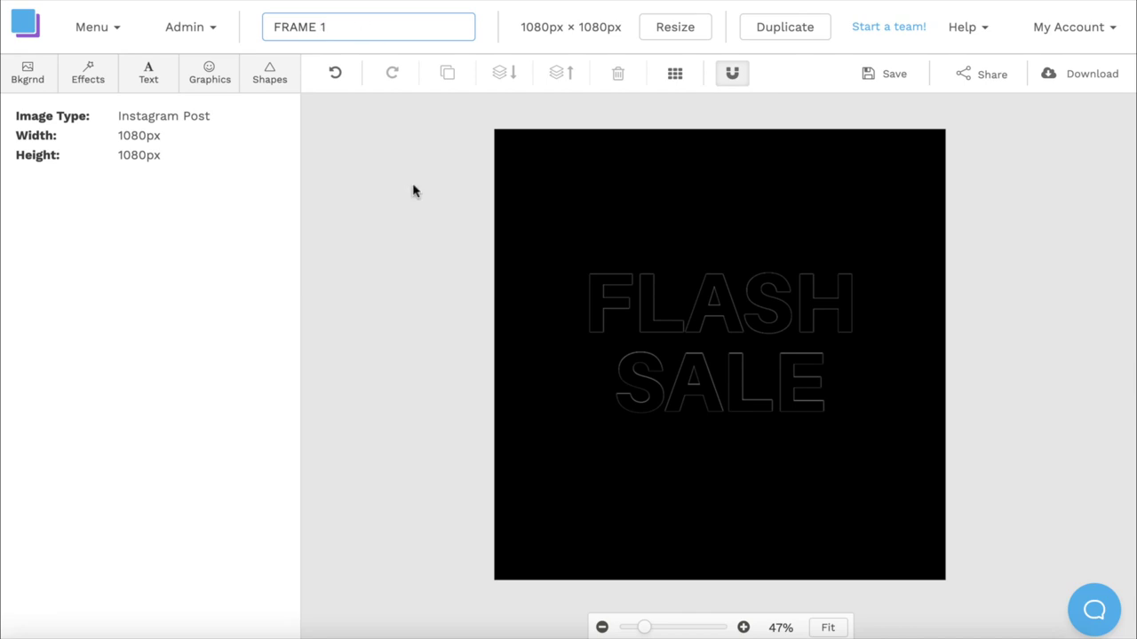
pyautogui.press('Return')
pyautogui.click(886, 78)
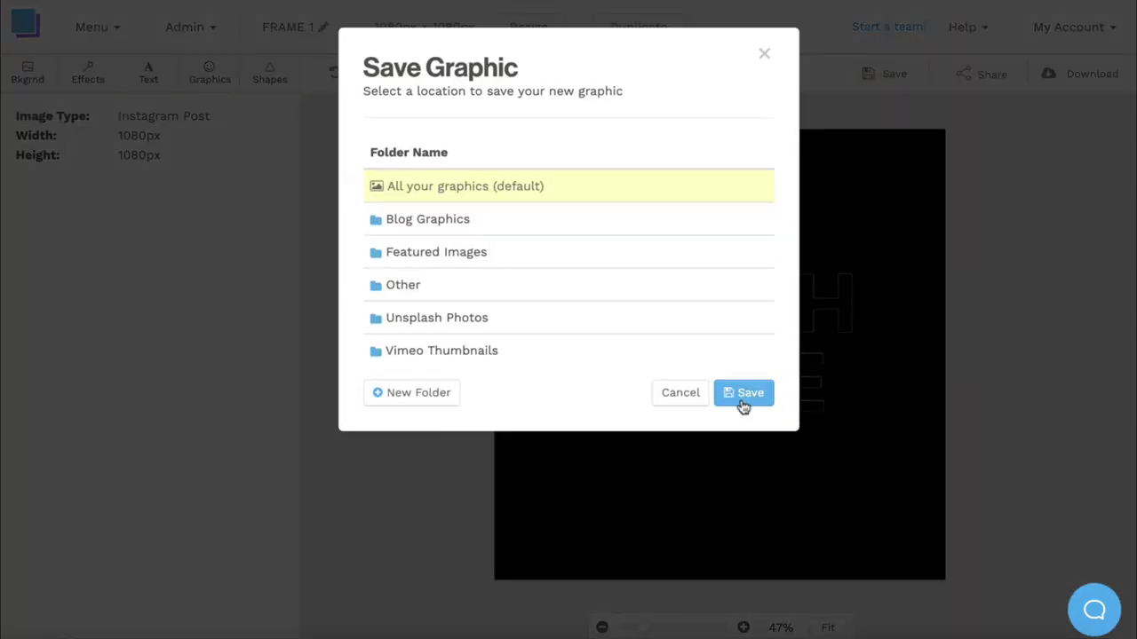
pyautogui.click(743, 398)
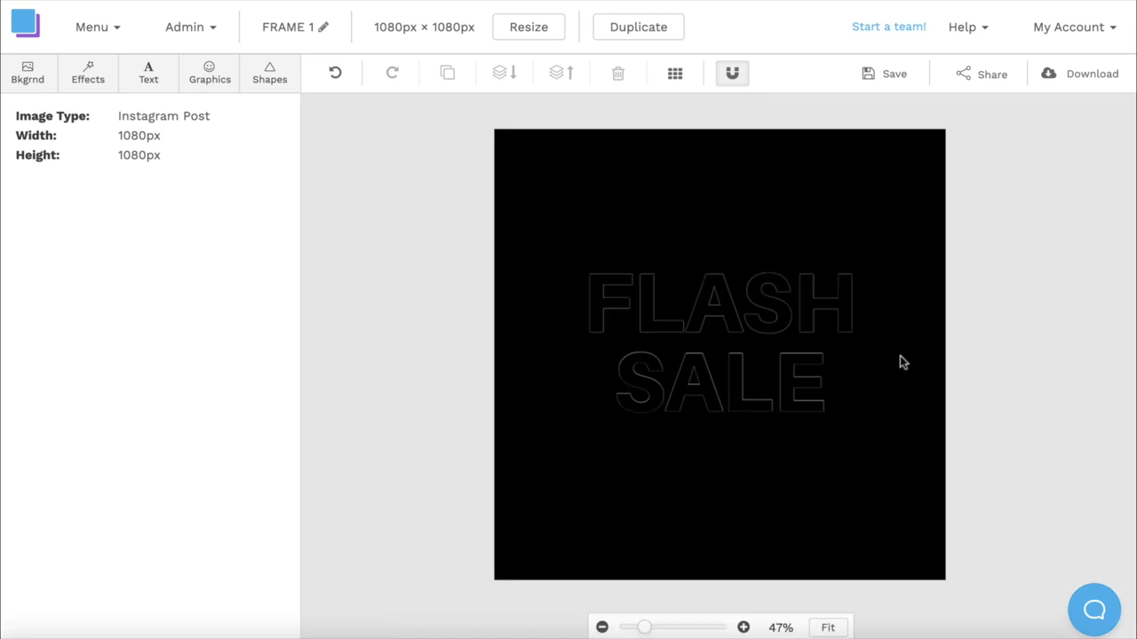
# Download FRAME 1 as a Retina JPG (2x size).
pyautogui.click(1084, 87)
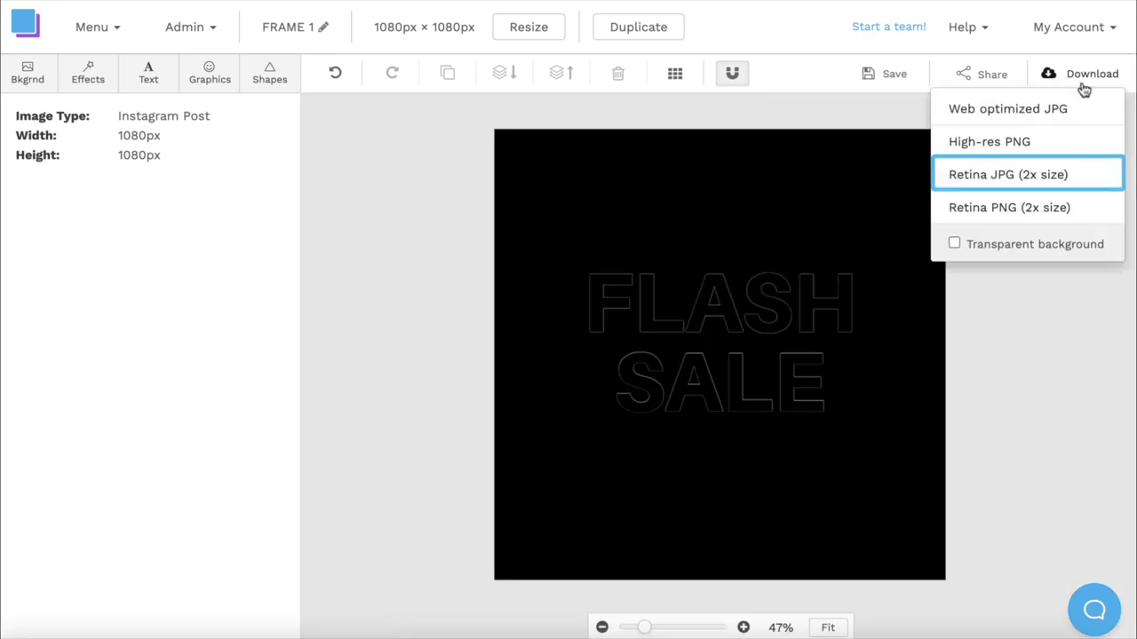
pyautogui.click(1068, 175)
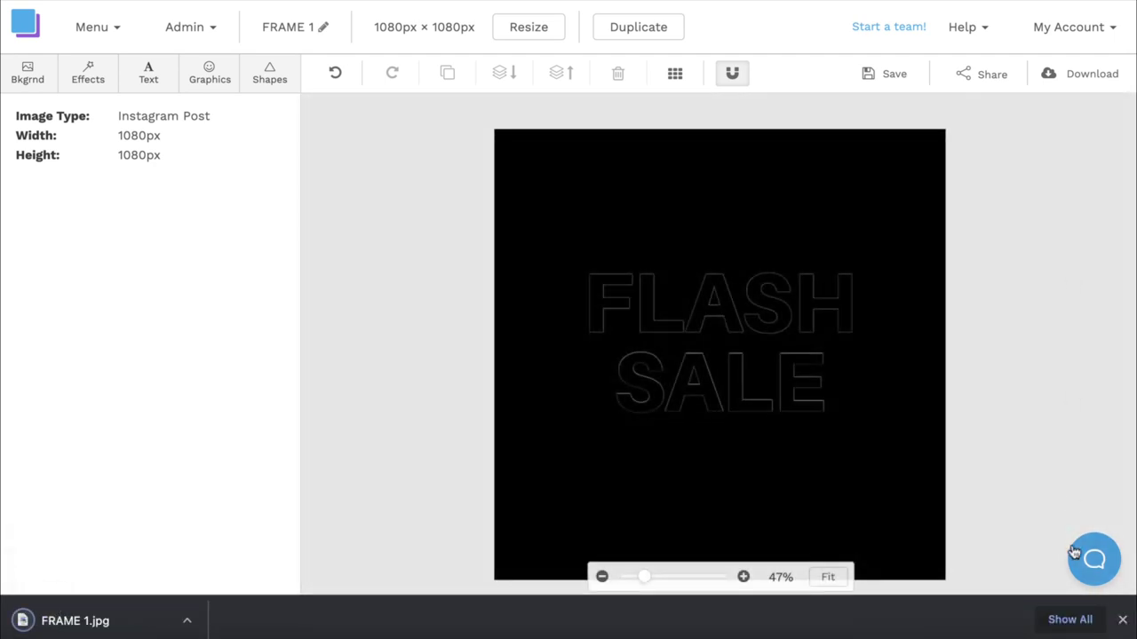
pyautogui.click(1121, 622)
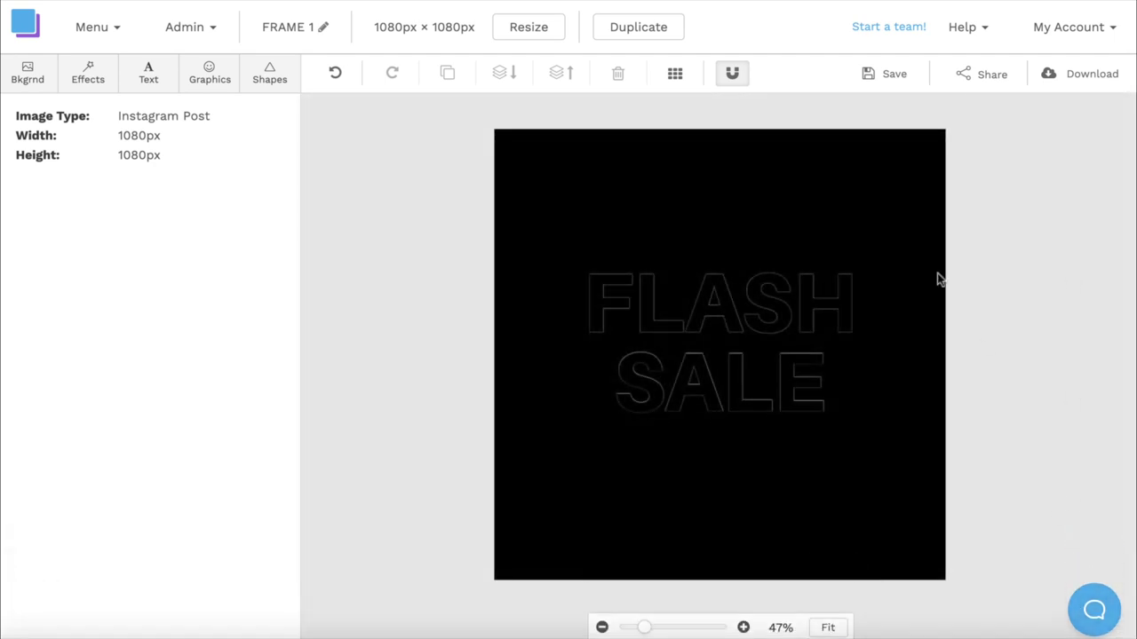
# Add a filled circle, shrink it and move it up over the FLASH text.
pyautogui.click(273, 81)
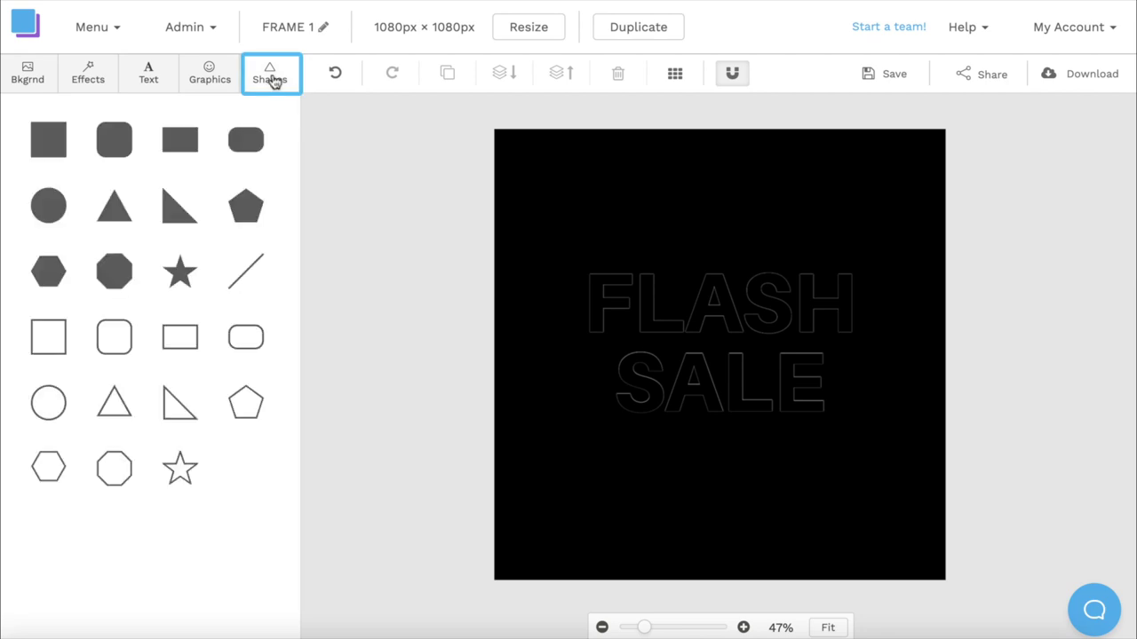
pyautogui.click(56, 204)
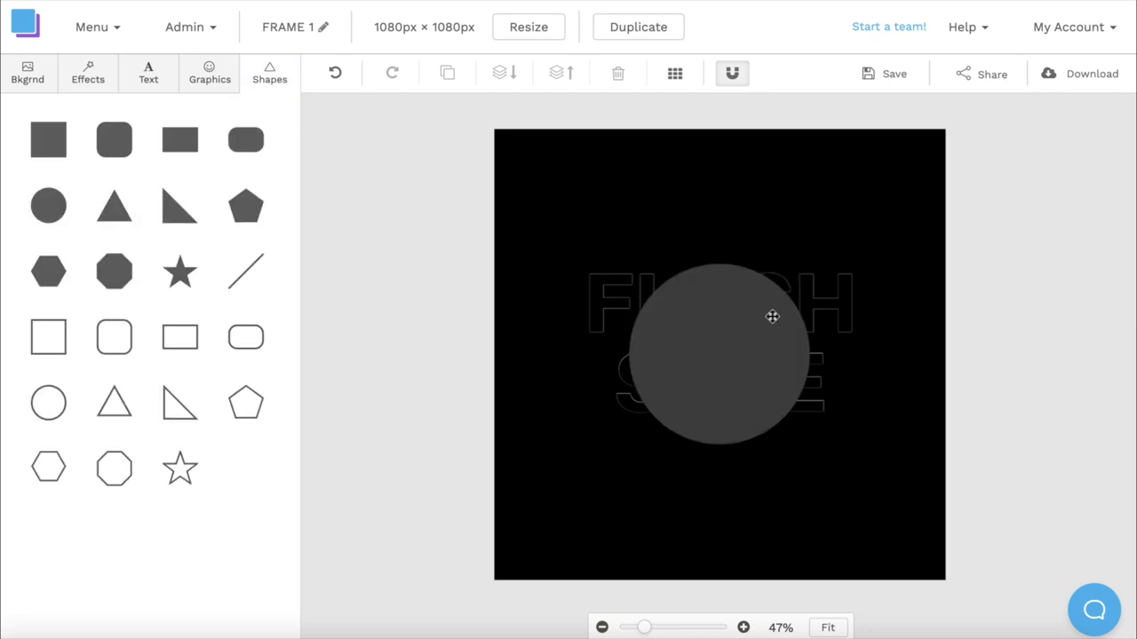
pyautogui.click(740, 325)
pyautogui.moveTo(810, 265); pyautogui.dragTo(740, 335)
pyautogui.moveTo(686, 408); pyautogui.dragTo(649, 273)
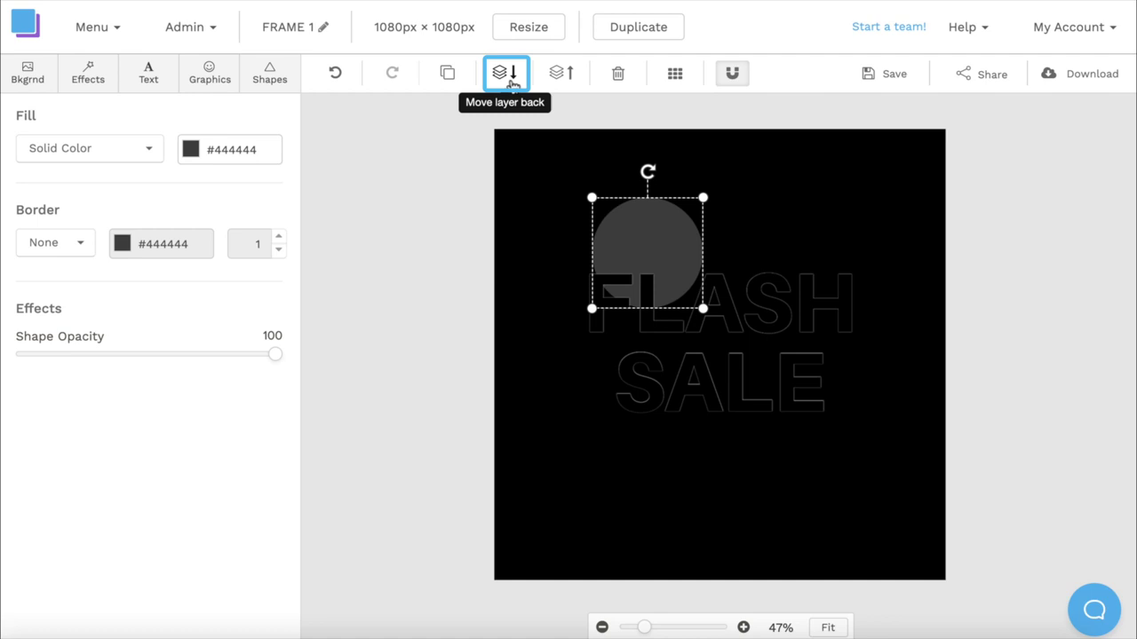
# Fill the circle red #ff0022 and move it up to the canvas's top edge.
pyautogui.click(192, 151)
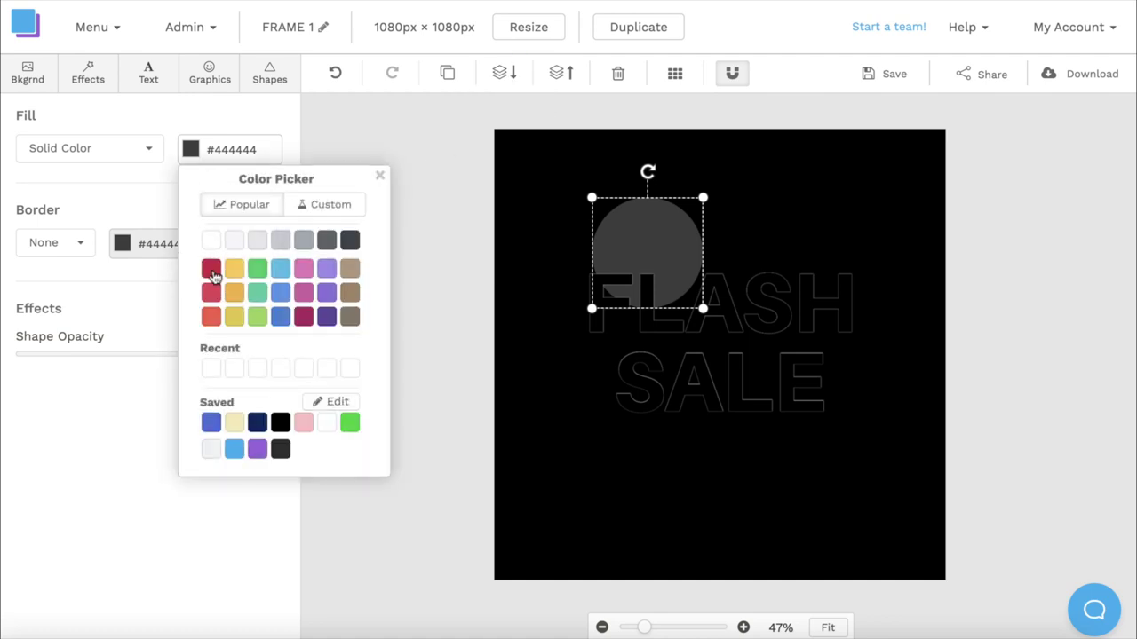
pyautogui.click(211, 269)
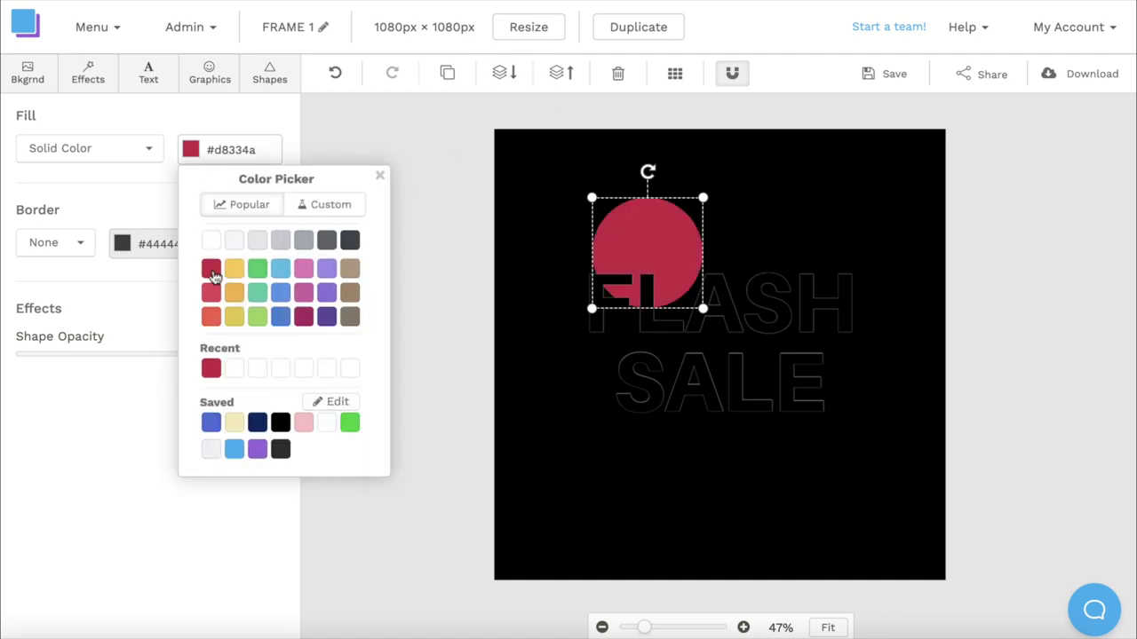
pyautogui.click(331, 207)
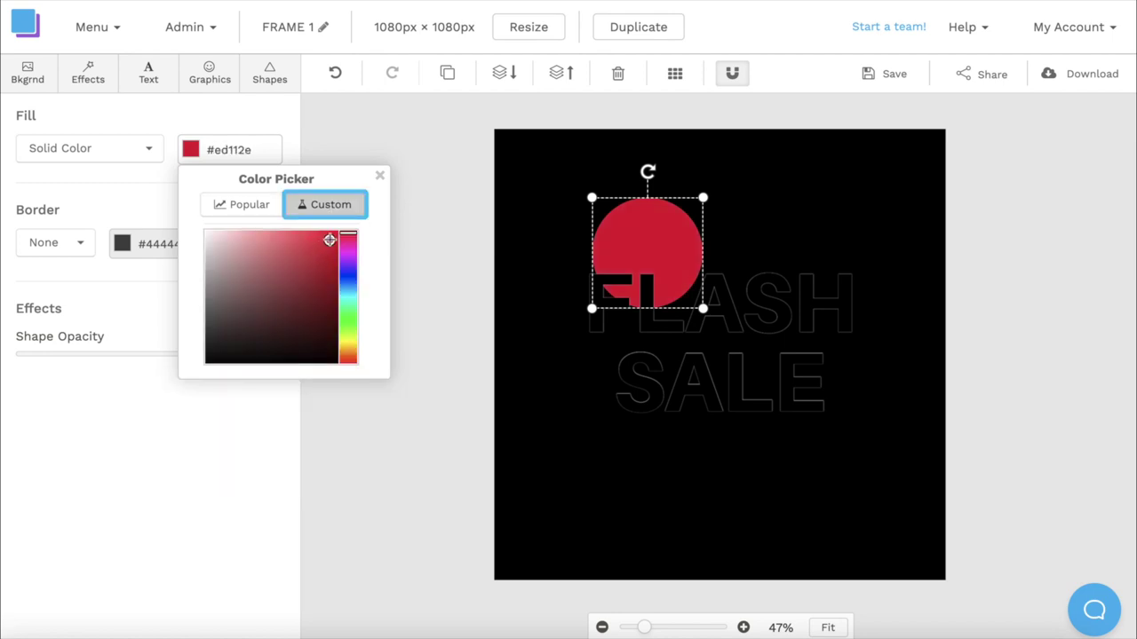
pyautogui.click(380, 180)
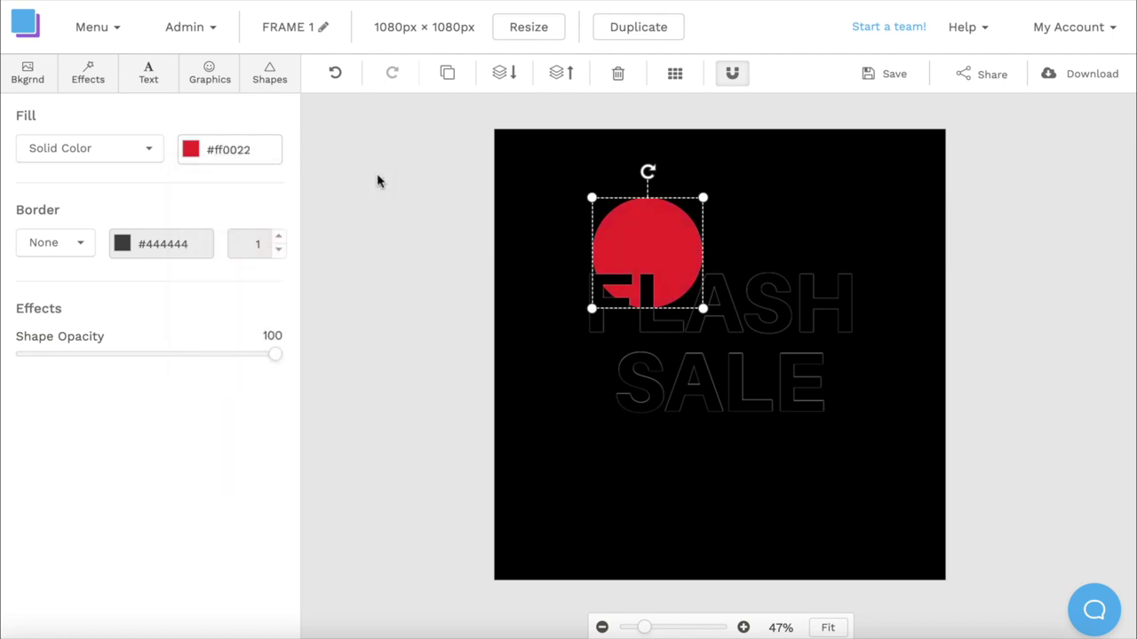
pyautogui.moveTo(662, 223); pyautogui.dragTo(646, 146)
# With the circle at the top edge, rename the design FRAME 2 and download it as Retina JPG.
pyautogui.click(711, 220)
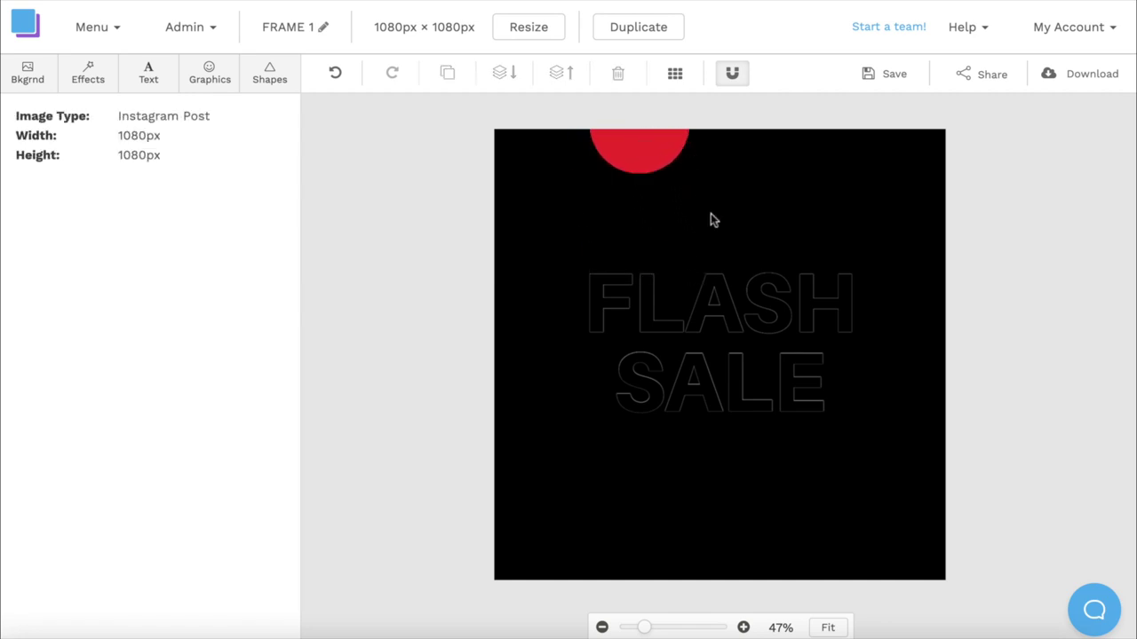
pyautogui.click(330, 30)
pyautogui.press('BackSpace')
pyautogui.write('2')
pyautogui.press('Tab')
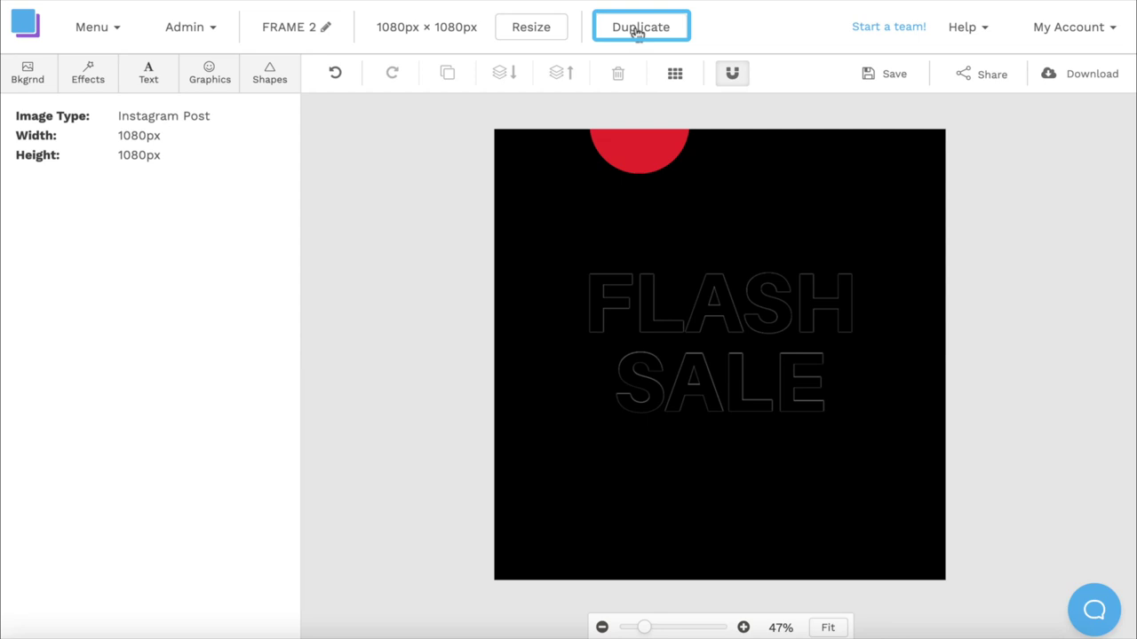
pyautogui.click(1085, 74)
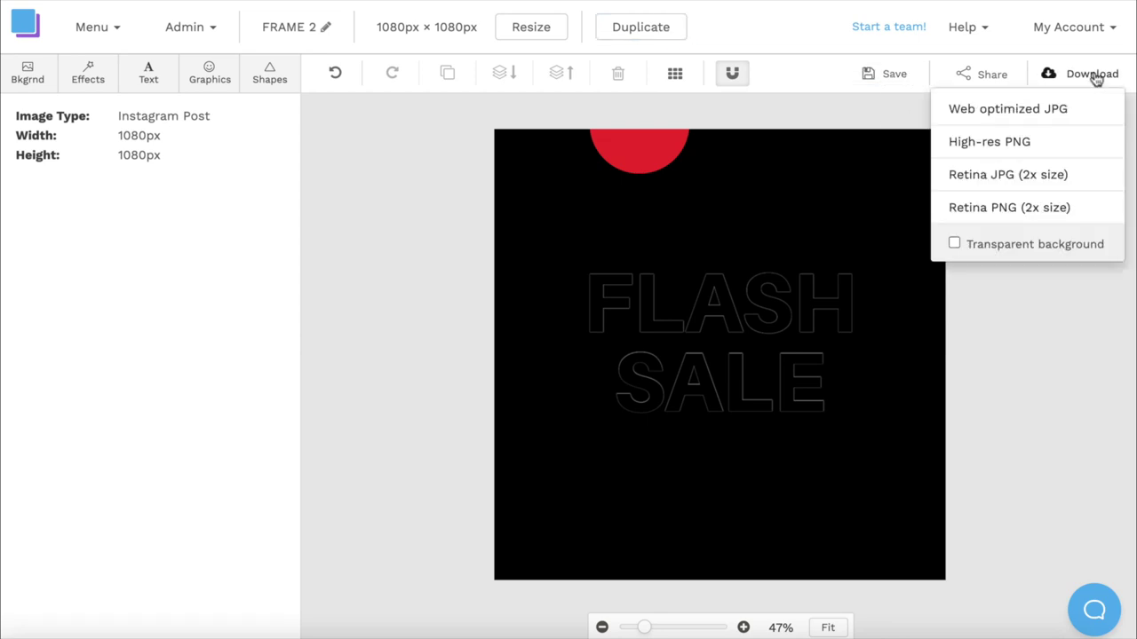
pyautogui.click(1049, 175)
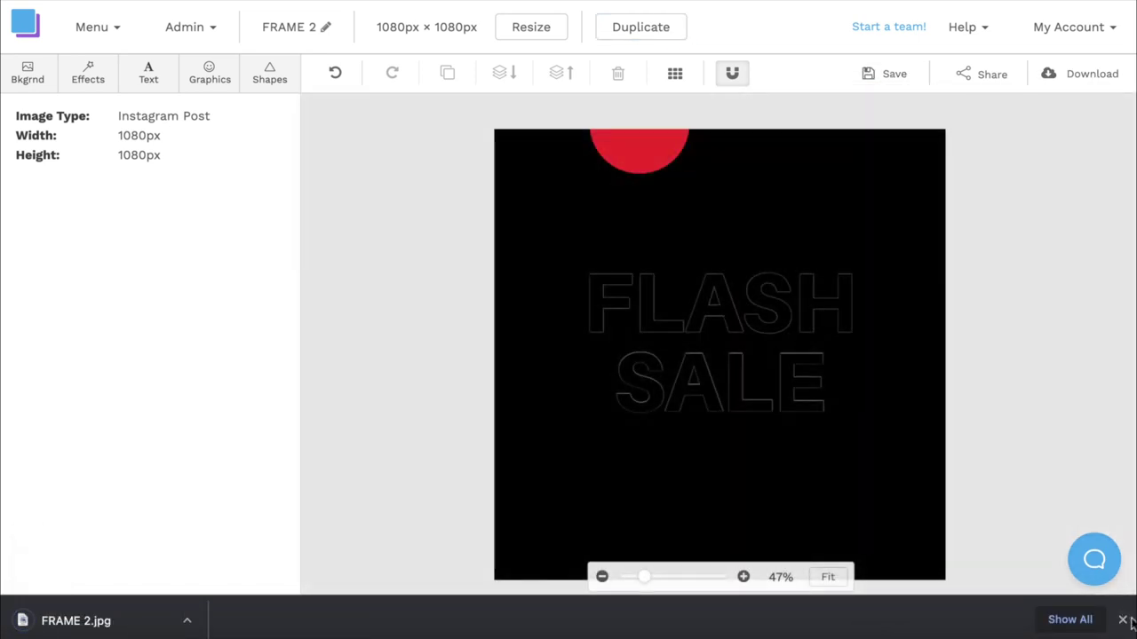
pyautogui.click(1123, 620)
# Move the circle onto FLASH, make FLASH white #ffffff, and download as FRAME 3.
pyautogui.moveTo(647, 154); pyautogui.dragTo(782, 280)
pyautogui.click(627, 314)
pyautogui.click(190, 234)
pyautogui.write('ffffff')
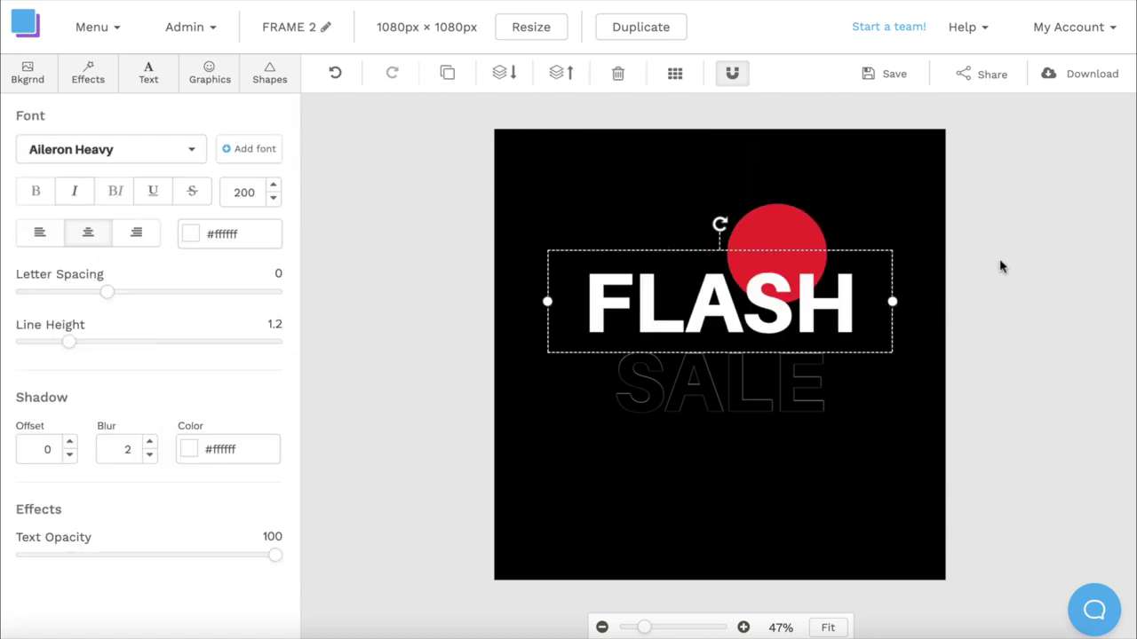
pyautogui.click(360, 28)
pyautogui.write('FRAME 3')
pyautogui.press('Return')
pyautogui.click(1079, 73)
pyautogui.click(1008, 175)
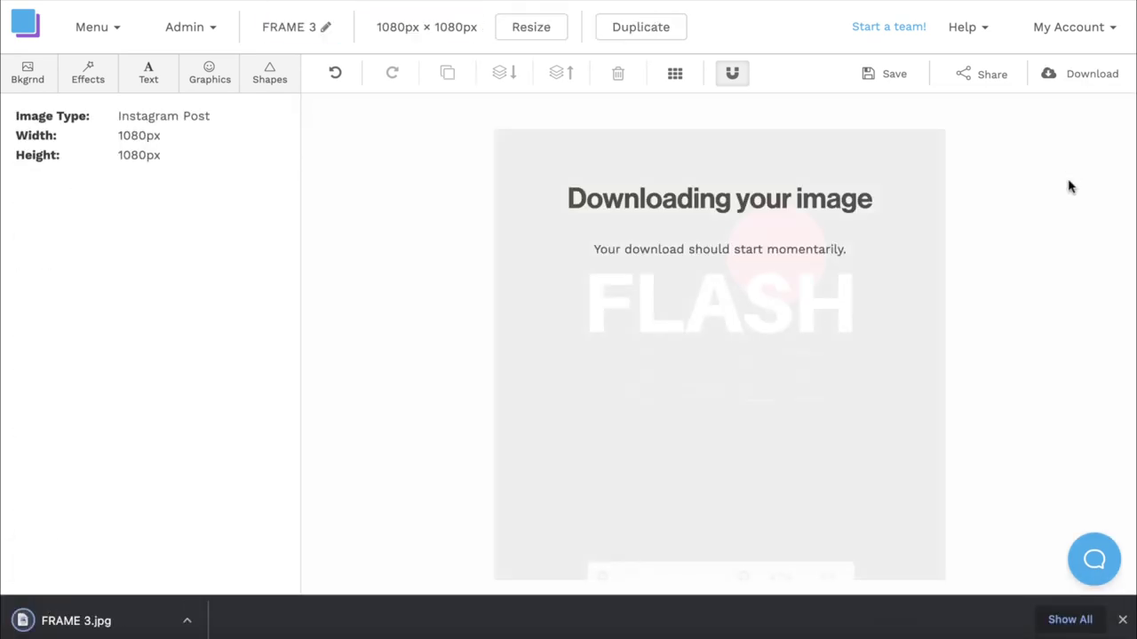
# Move the circle beside SALE, make SALE white, and download as FRAME 4.
pyautogui.click(792, 260)
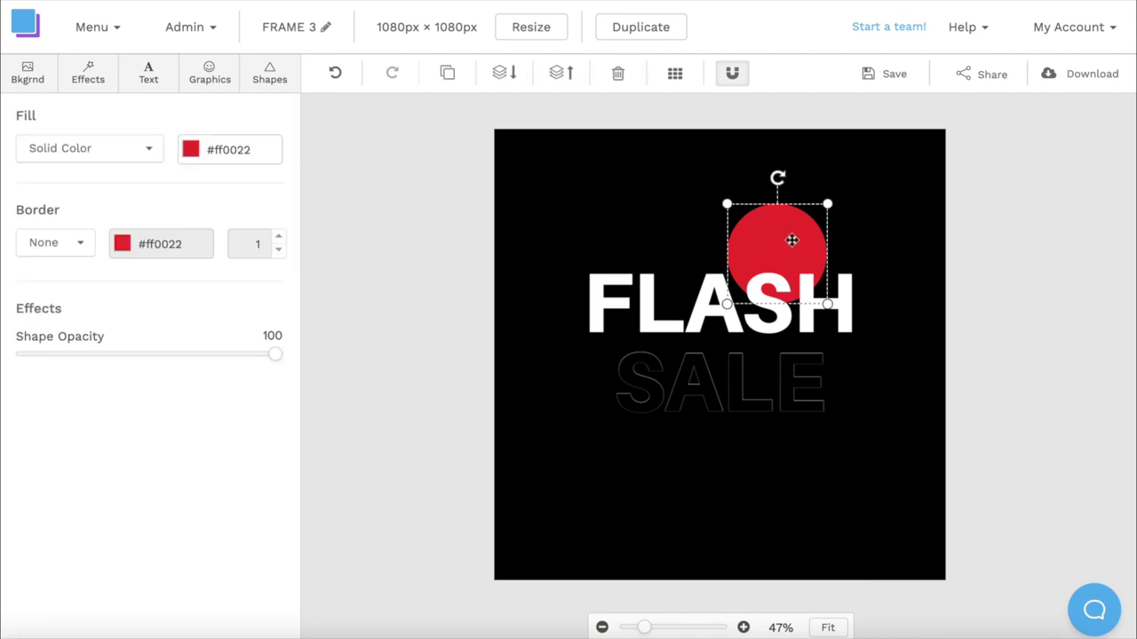
pyautogui.moveTo(792, 260); pyautogui.dragTo(654, 414)
pyautogui.click(720, 382)
pyautogui.click(190, 234)
pyautogui.click(213, 325)
pyautogui.click(555, 249)
pyautogui.click(293, 27)
pyautogui.write('FRAME 4')
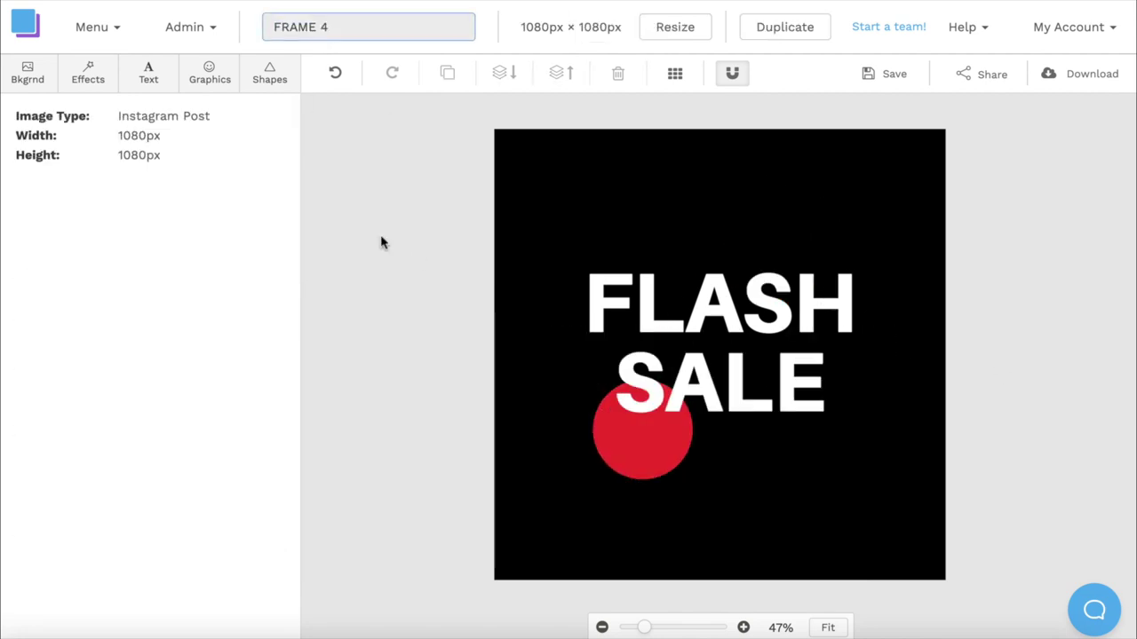
pyautogui.press('Return')
pyautogui.click(1079, 73)
pyautogui.click(1061, 175)
# Move the circle to the bottom edge and download the design as FRAME 5 Retina JPG.
pyautogui.moveTo(642, 444); pyautogui.dragTo(823, 586)
pyautogui.click(908, 435)
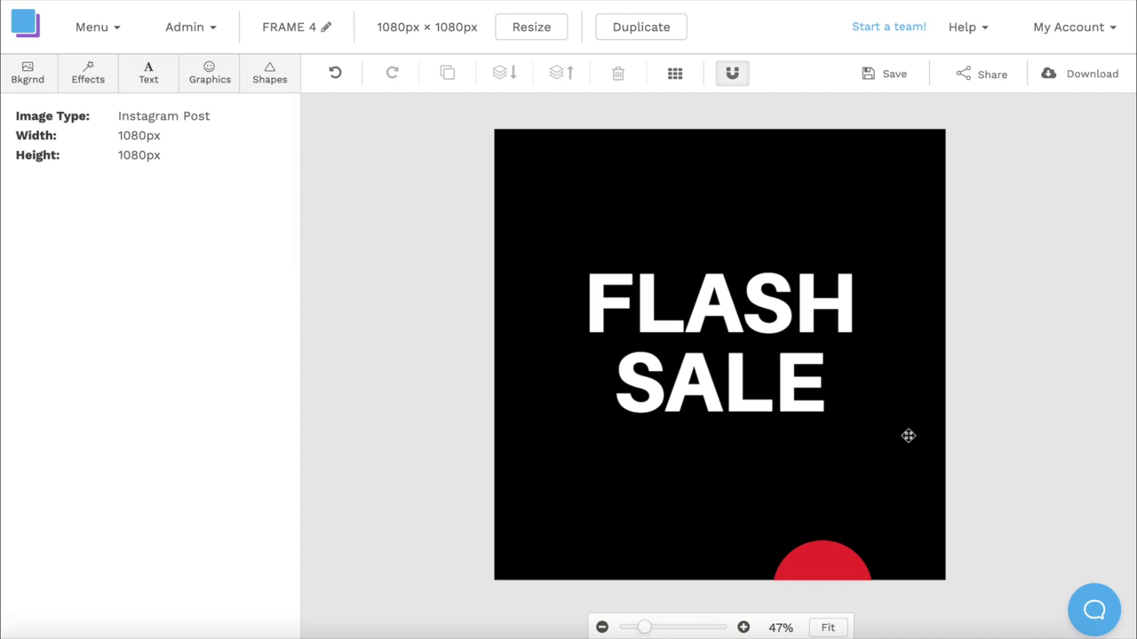
pyautogui.click(293, 27)
pyautogui.write('FRAME 5')
pyautogui.press('Return')
pyautogui.click(1079, 74)
pyautogui.click(1044, 174)
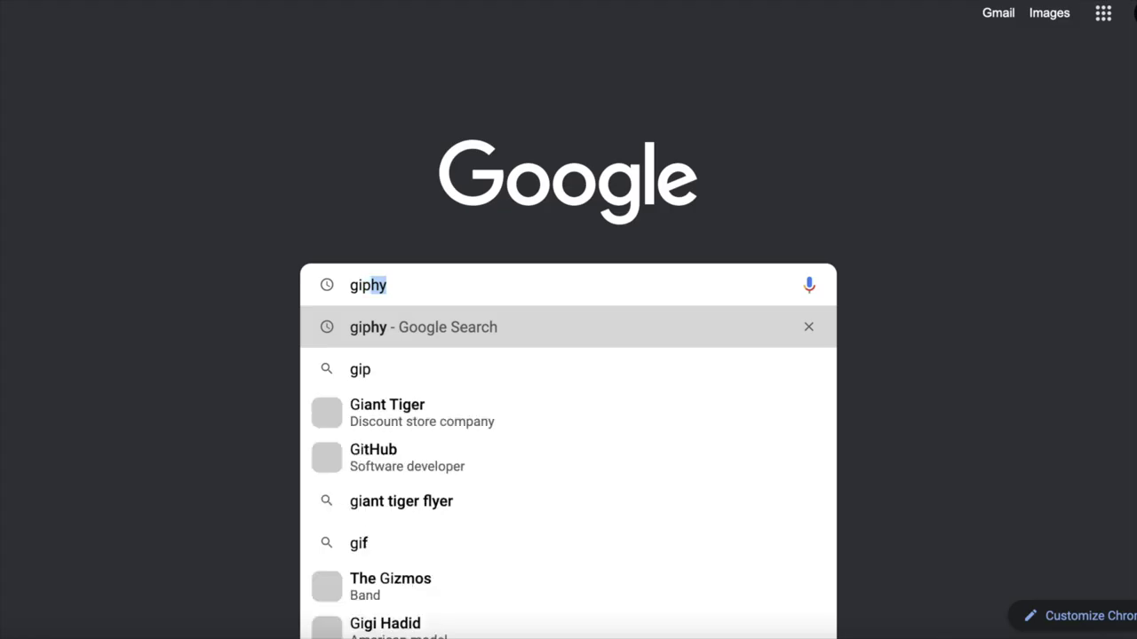
# Go to giphy.com and load FRAME 1.jpg from Downloads as the GIF's first image.
pyautogui.write('hy.com')
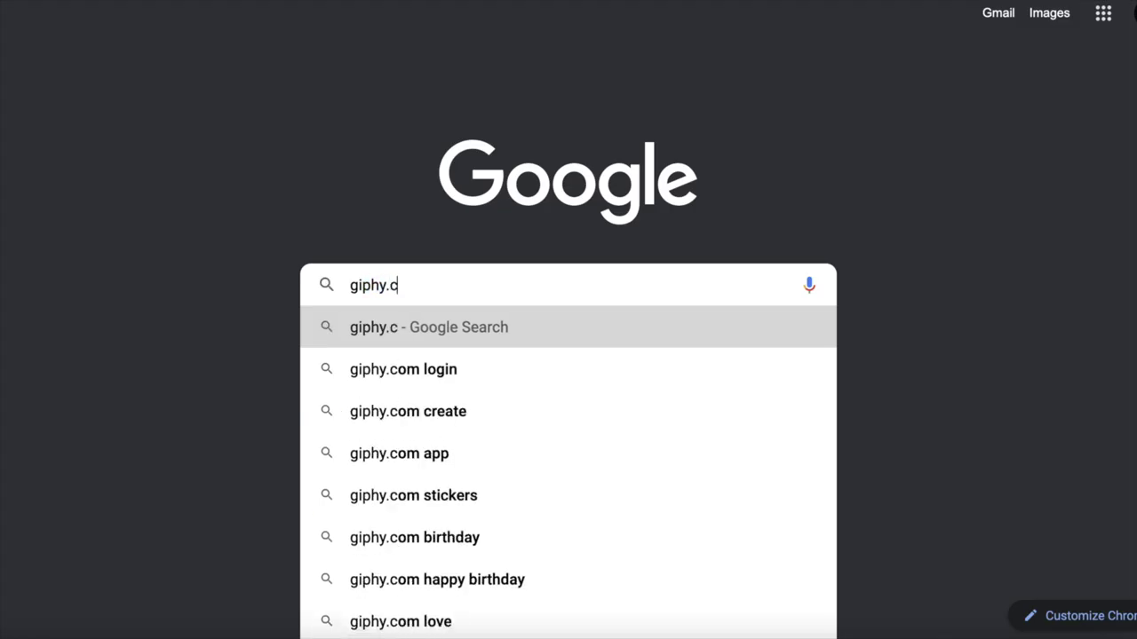
pyautogui.press('Return')
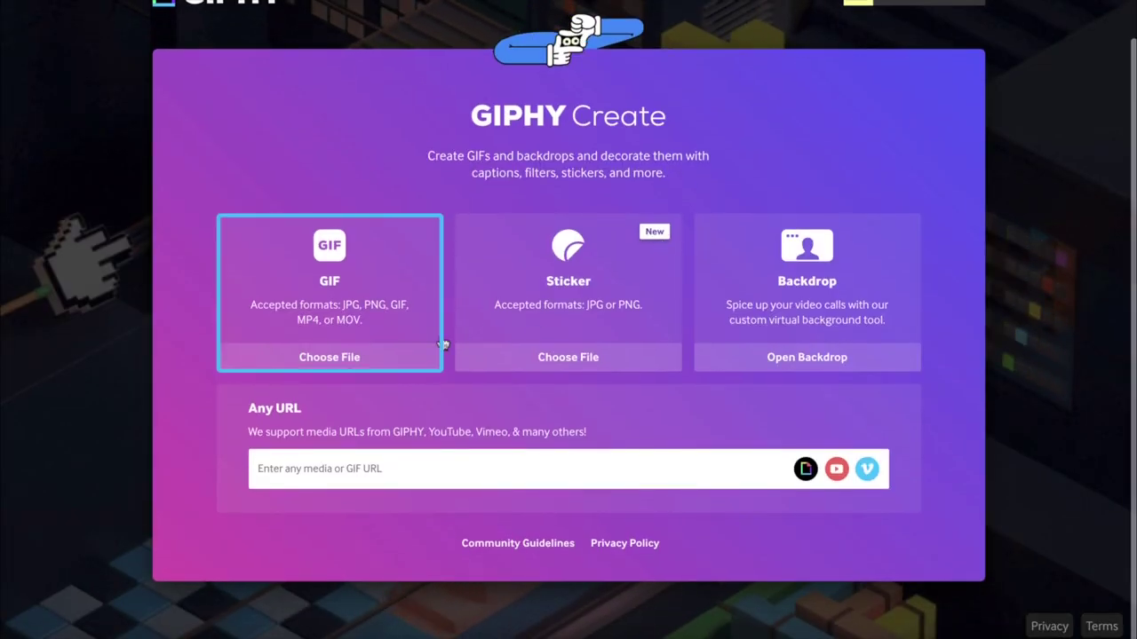
pyautogui.click(344, 357)
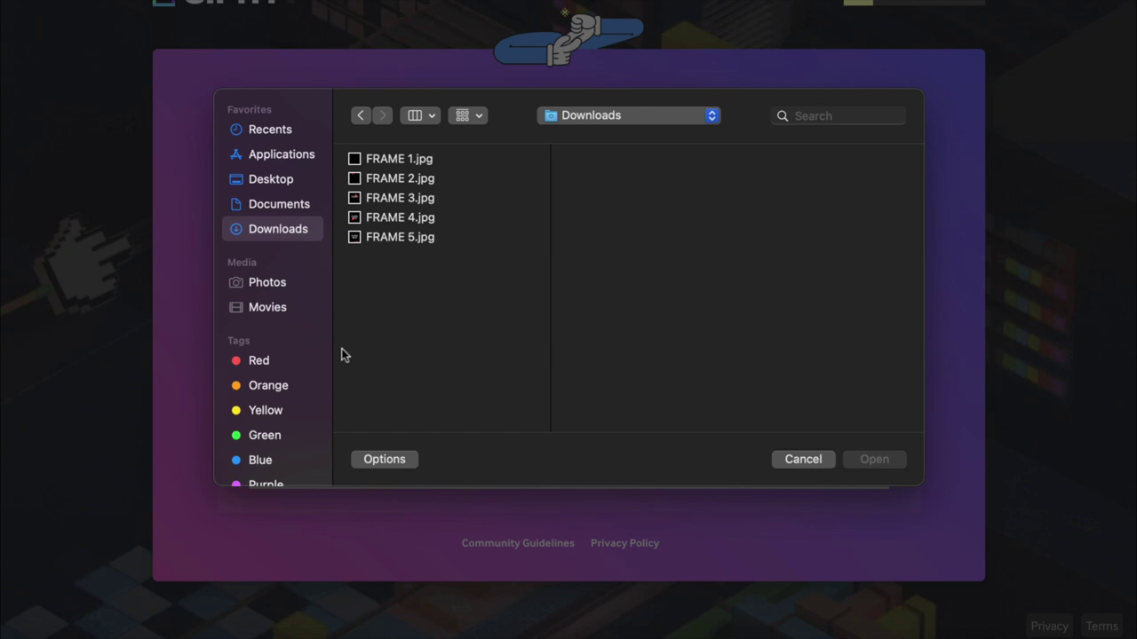
pyautogui.click(410, 160)
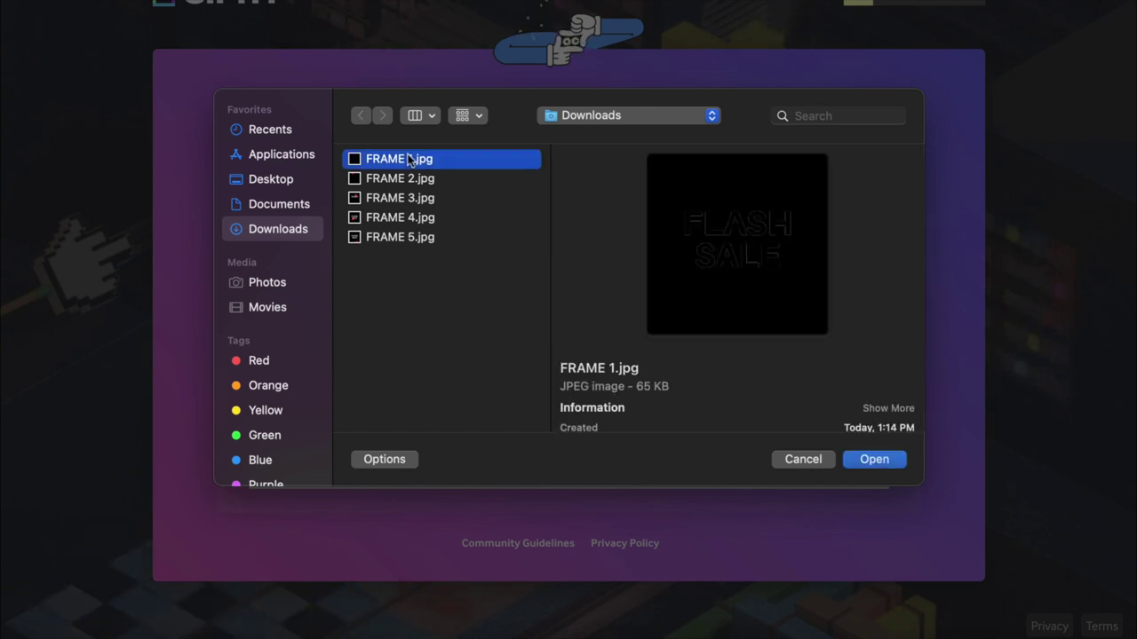
pyautogui.click(879, 460)
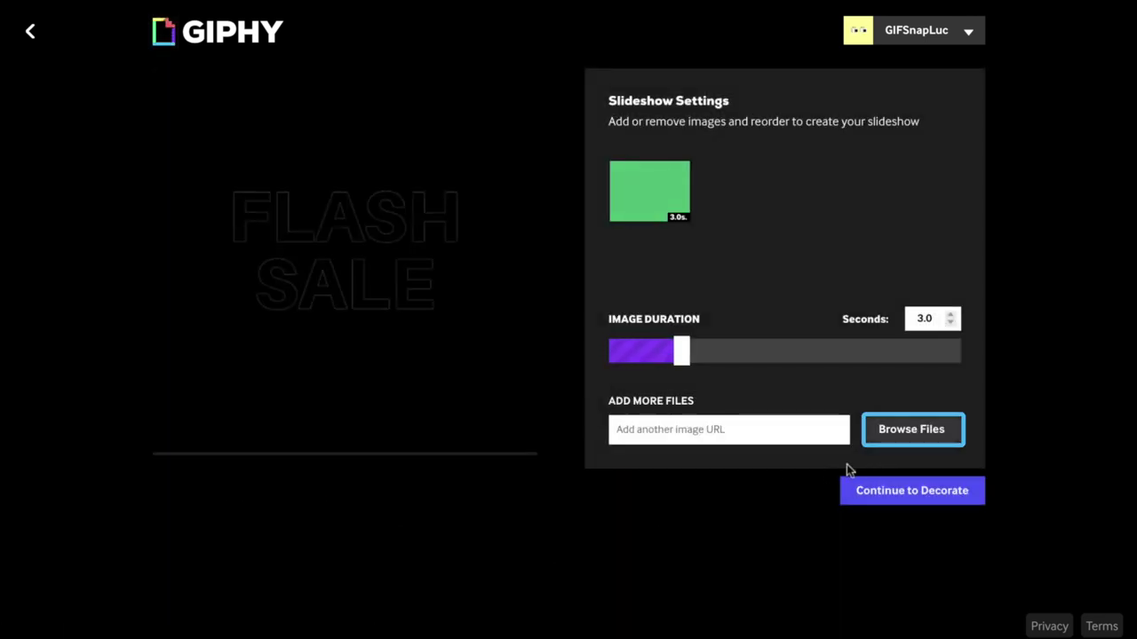
# Add FRAME 2.jpg, FRAME 3.jpg, FRAME 4.jpg and FRAME 5.jpg to the GIPHY slideshow.
pyautogui.click(890, 429)
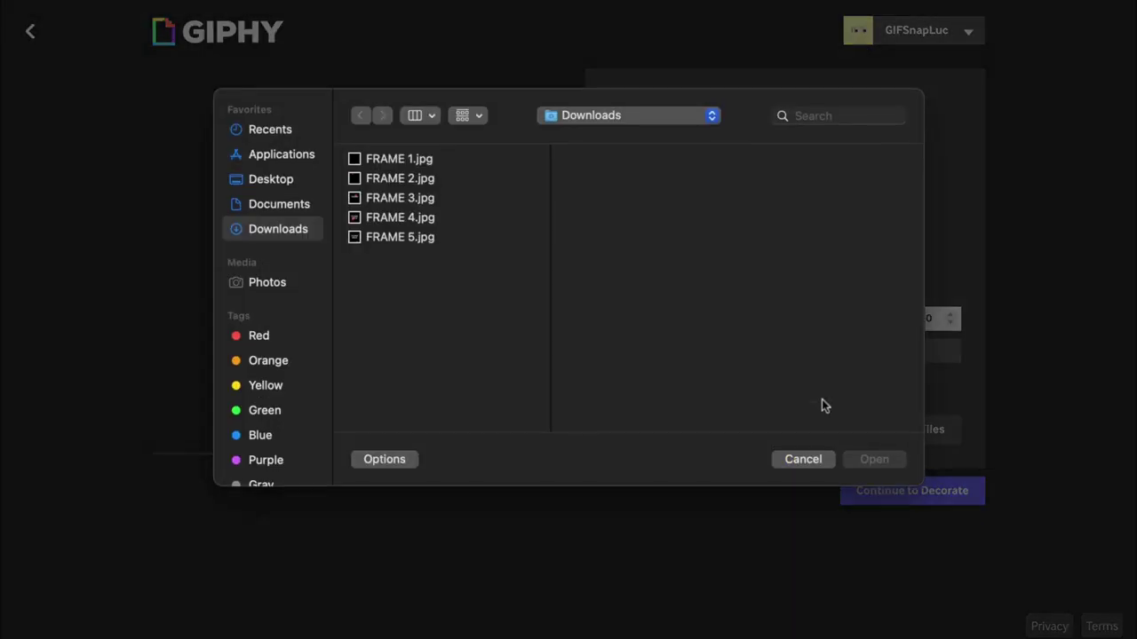
pyautogui.click(451, 178)
pyautogui.click(872, 456)
pyautogui.click(884, 433)
pyautogui.click(444, 194)
pyautogui.click(872, 456)
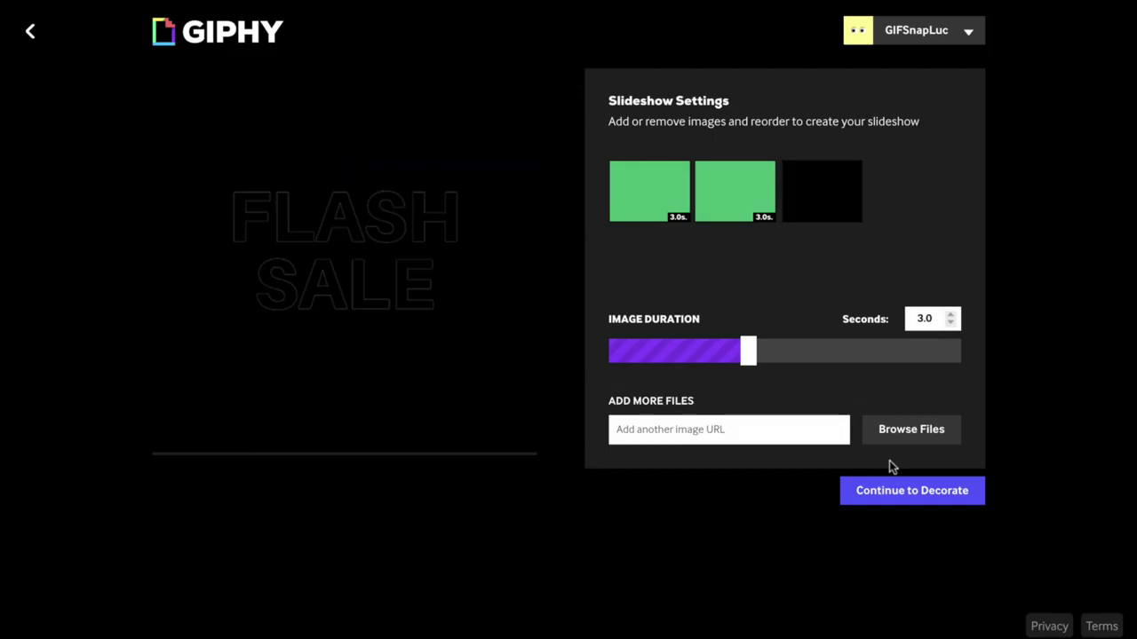
pyautogui.click(889, 433)
pyautogui.click(445, 212)
pyautogui.click(855, 460)
pyautogui.click(899, 432)
pyautogui.click(444, 231)
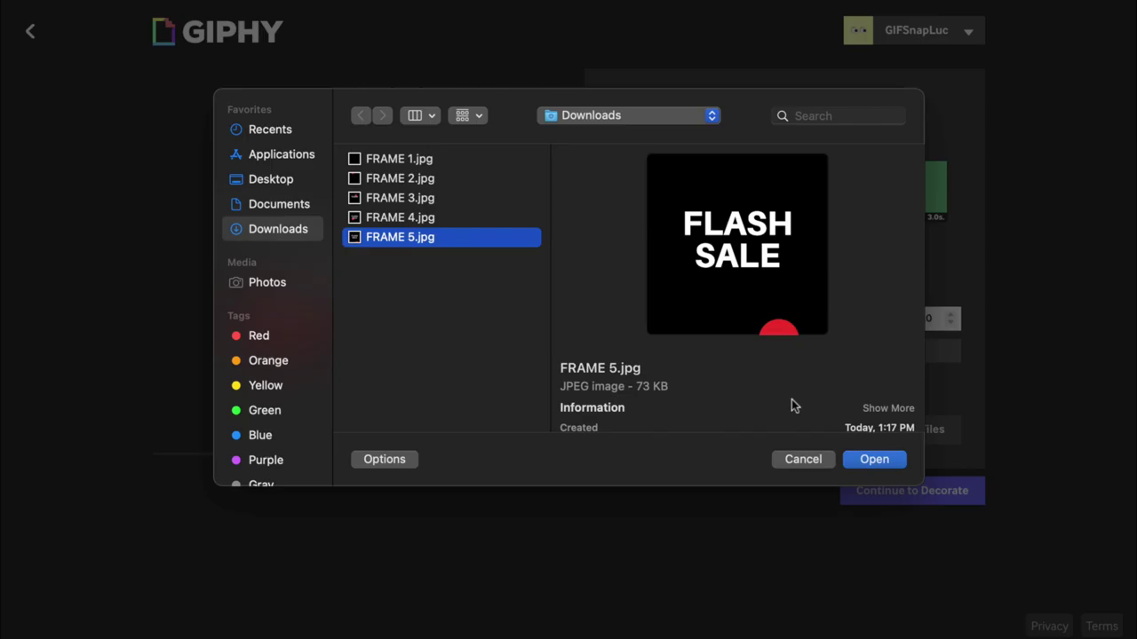
pyautogui.press('Return')
# Set the Image Duration slider so each image shows for 0.4 seconds.
pyautogui.moveTo(953, 356); pyautogui.dragTo(883, 357)
pyautogui.moveTo(742, 356); pyautogui.dragTo(649, 356)
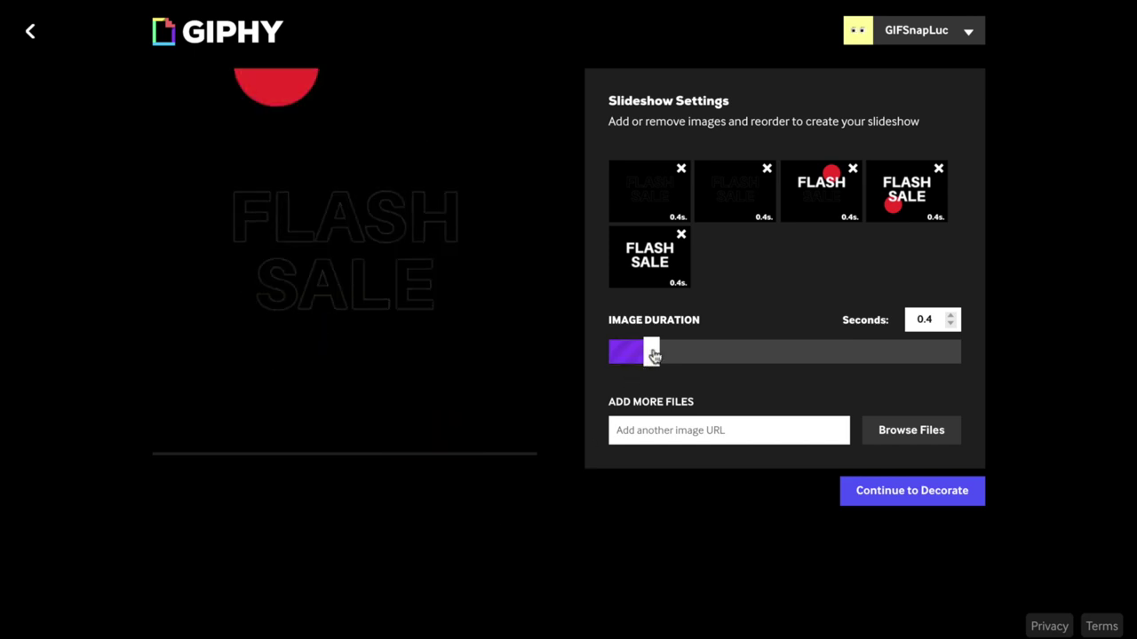
pyautogui.moveTo(653, 356)
pyautogui.mouseDown()
pyautogui.moveTo(631, 355)
pyautogui.moveTo(651, 355)
pyautogui.mouseUp()
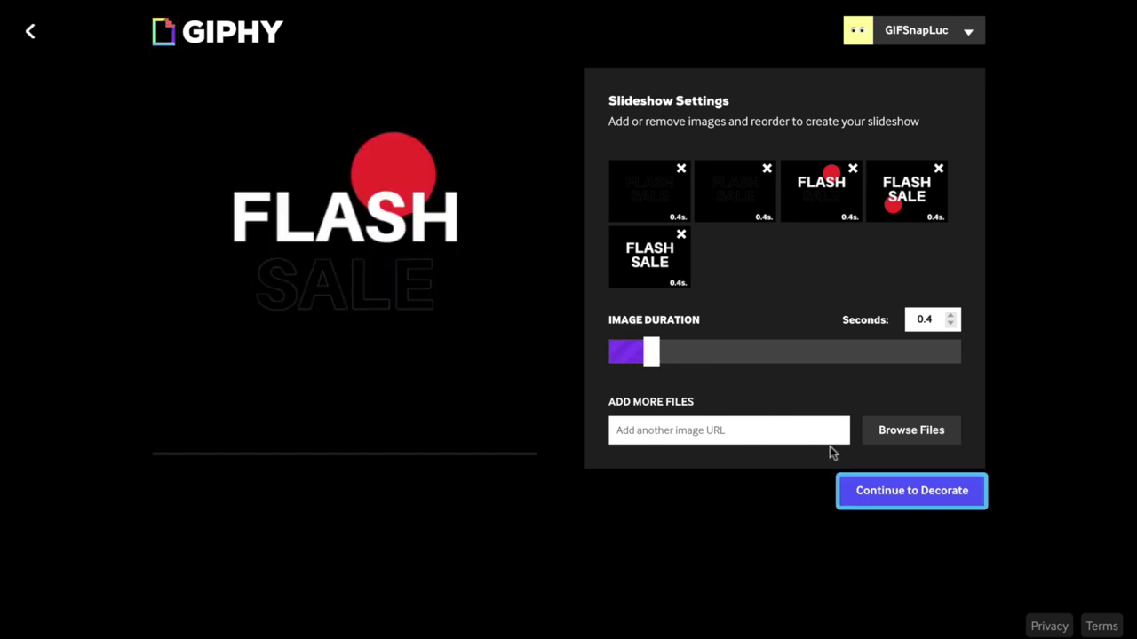
# Move to the decorate stage and browse the Stickers and Filters options.
pyautogui.click(876, 493)
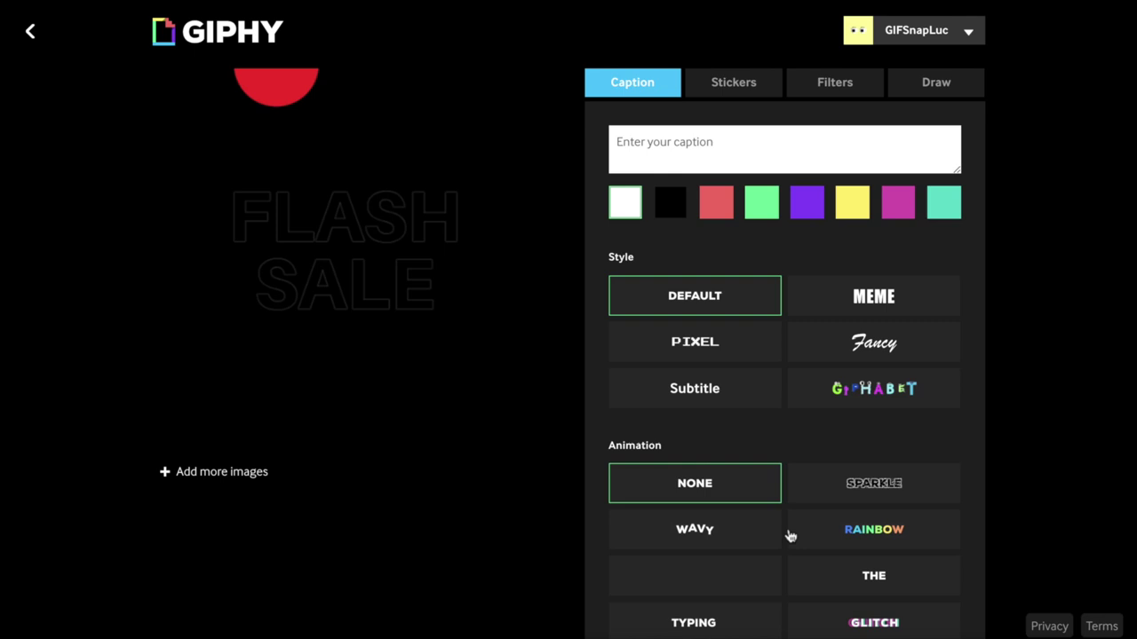
pyautogui.click(726, 83)
pyautogui.scroll(-3, 794, 350)
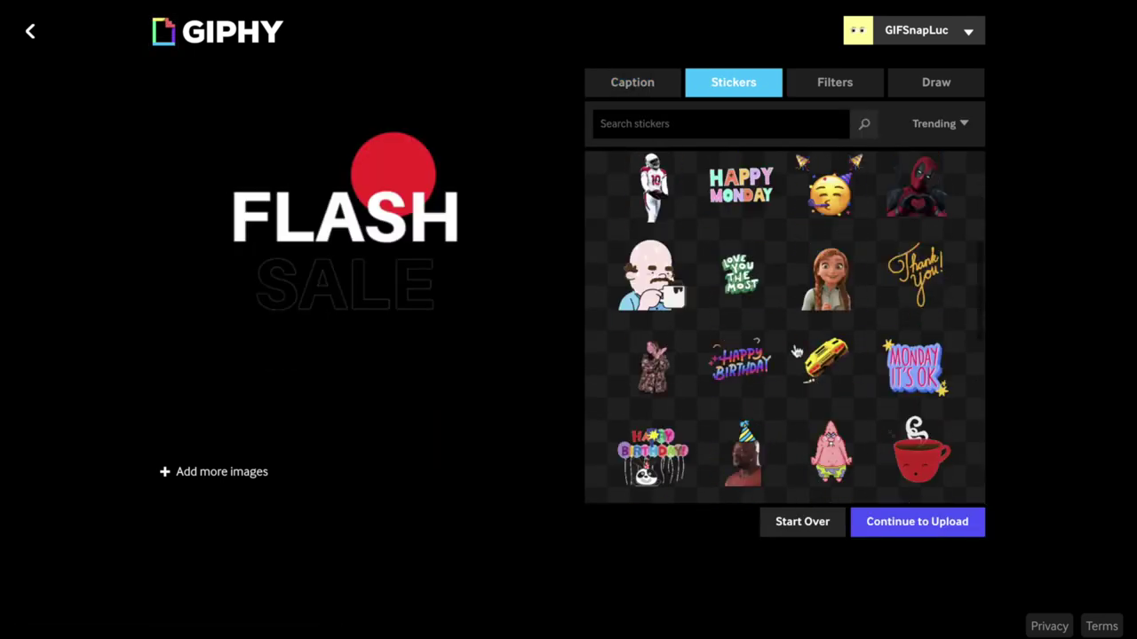
pyautogui.click(834, 82)
# Draw a purple test zigzag across the FLASH SALE text, then undo it.
pyautogui.click(931, 83)
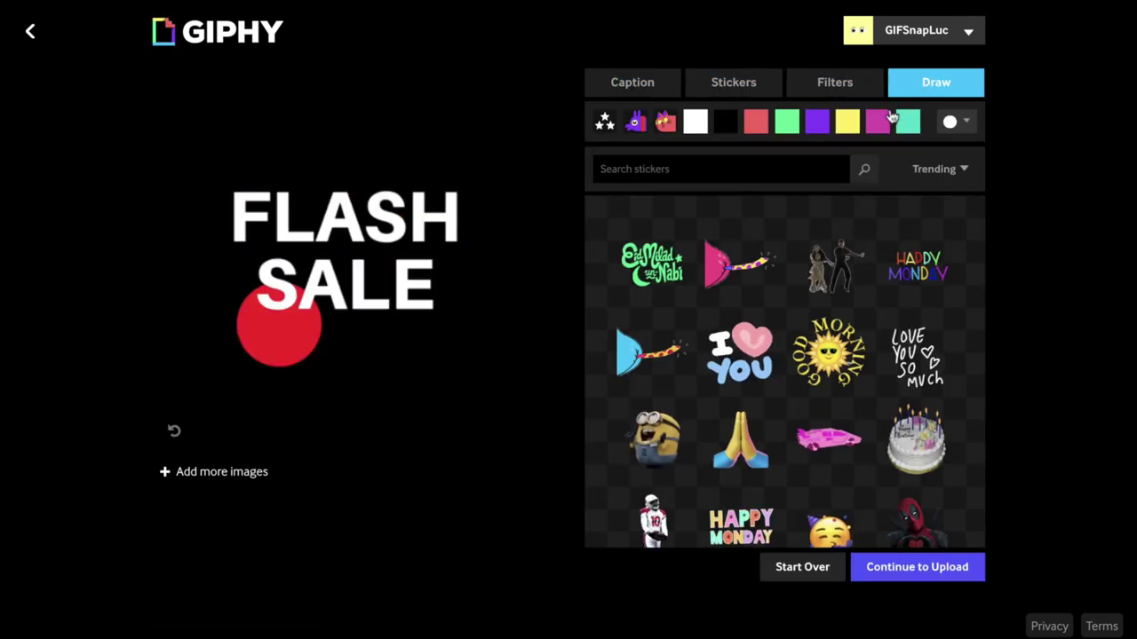
pyautogui.click(817, 121)
pyautogui.moveTo(248, 188)
pyautogui.mouseDown()
pyautogui.moveTo(360, 228)
pyautogui.moveTo(352, 299)
pyautogui.moveTo(437, 317)
pyautogui.mouseUp()
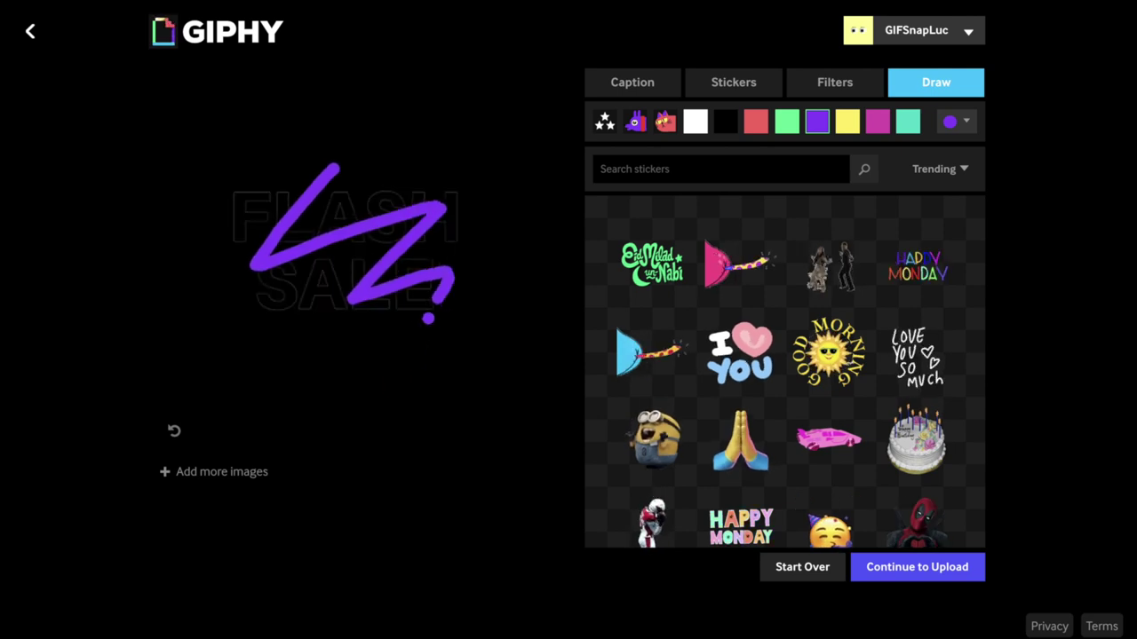
pyautogui.click(171, 430)
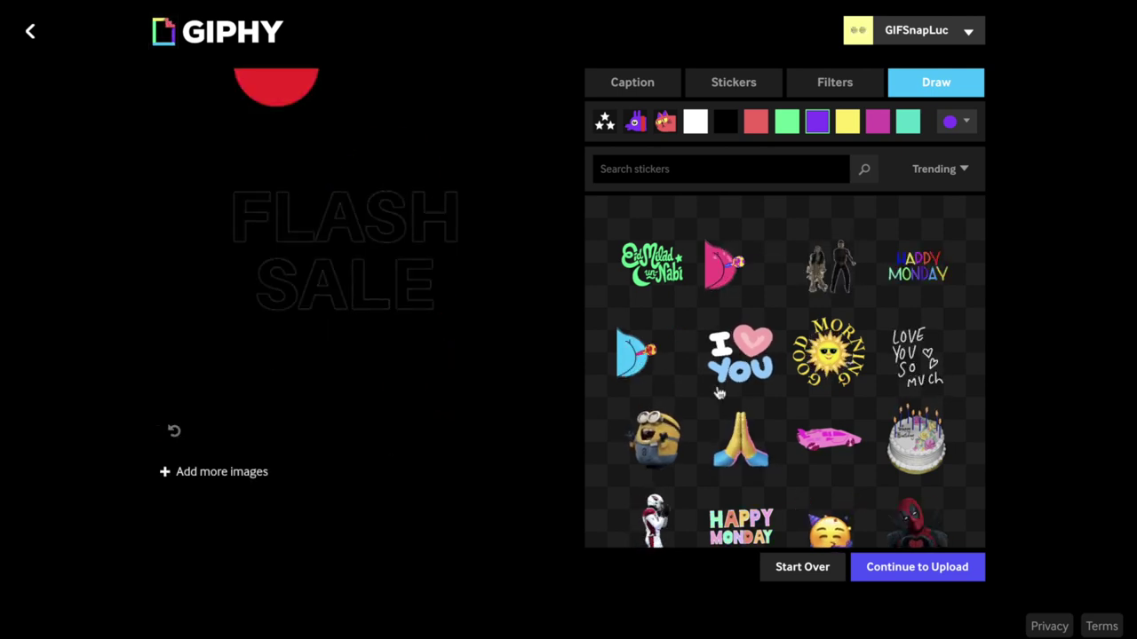
pyautogui.press('Tab')
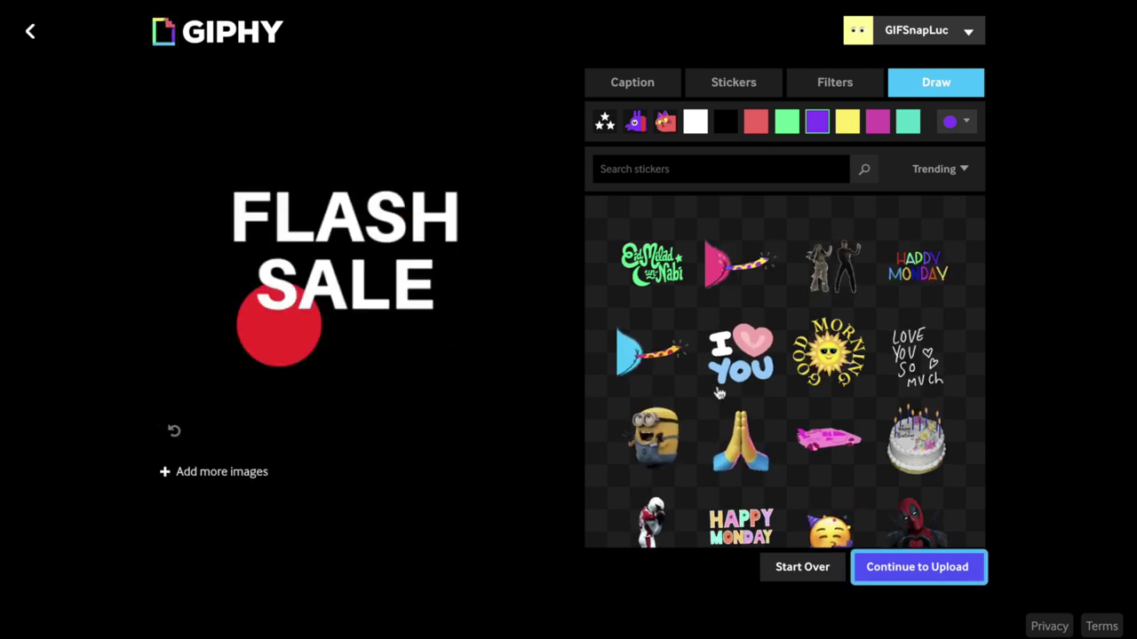
# Upload the FLASH SALE GIF to GIPHY and copy its MP4 share link.
pyautogui.click(922, 575)
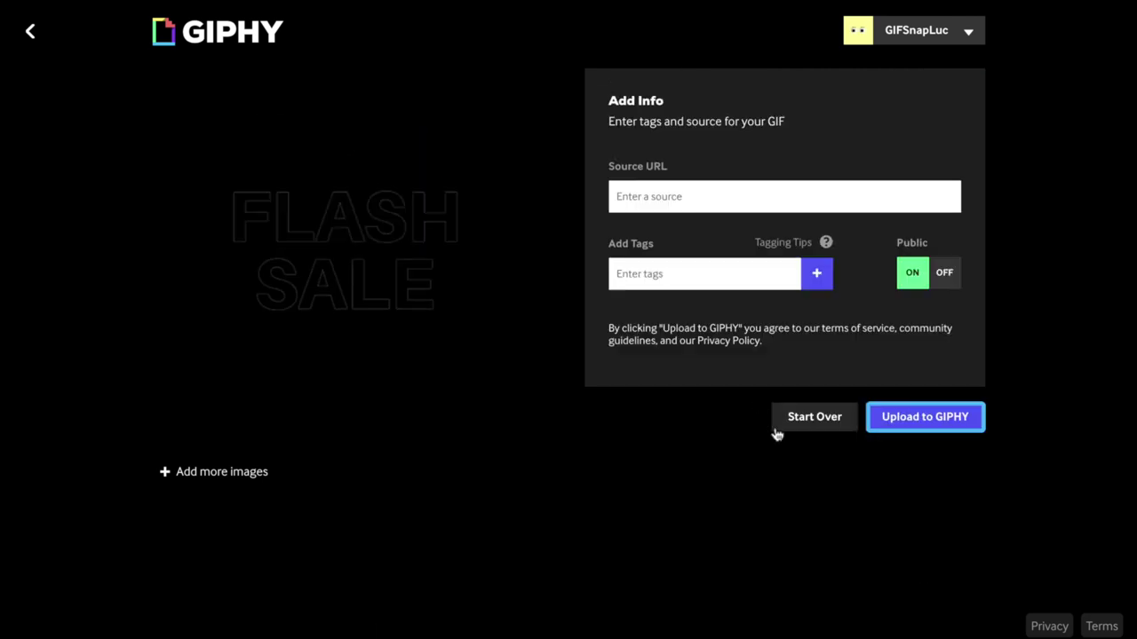
pyautogui.click(928, 420)
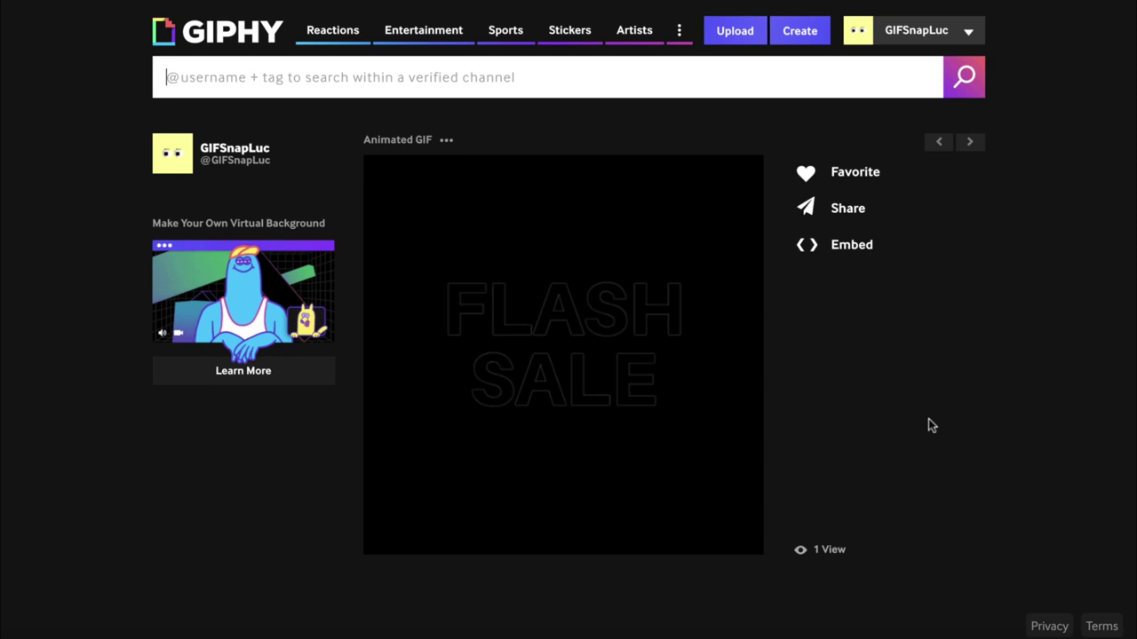
pyautogui.click(847, 211)
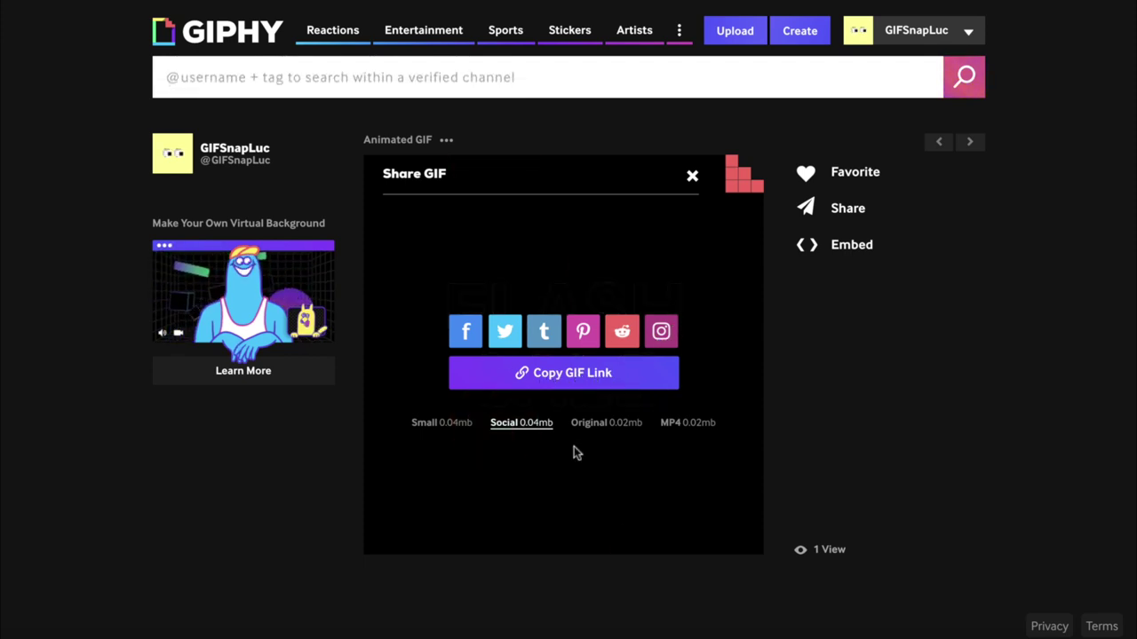
pyautogui.click(699, 427)
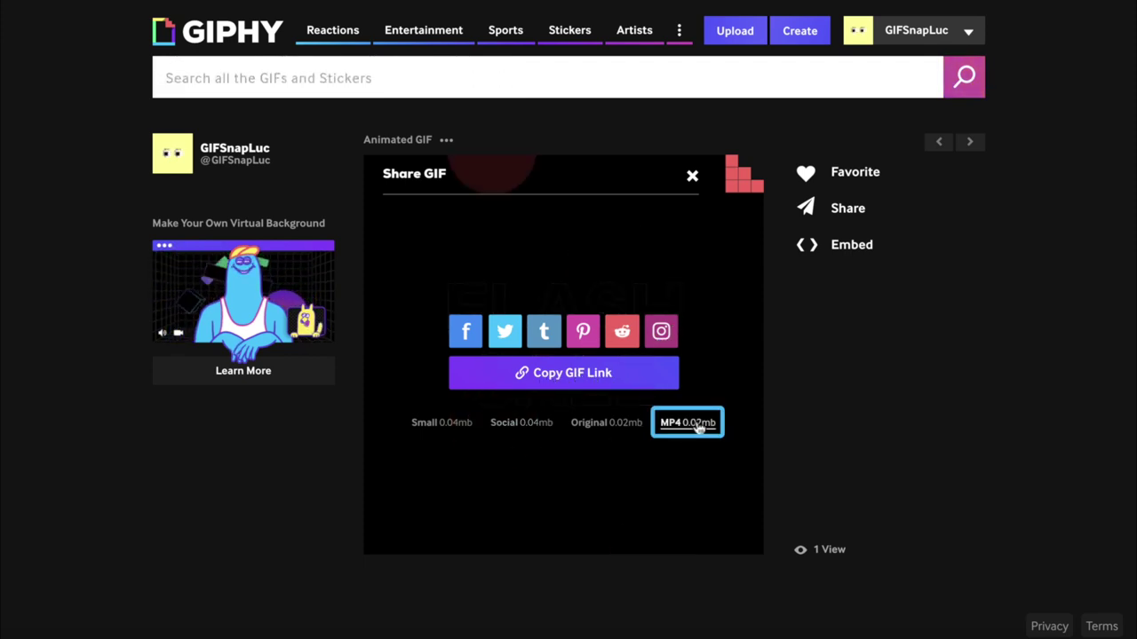
pyautogui.click(608, 377)
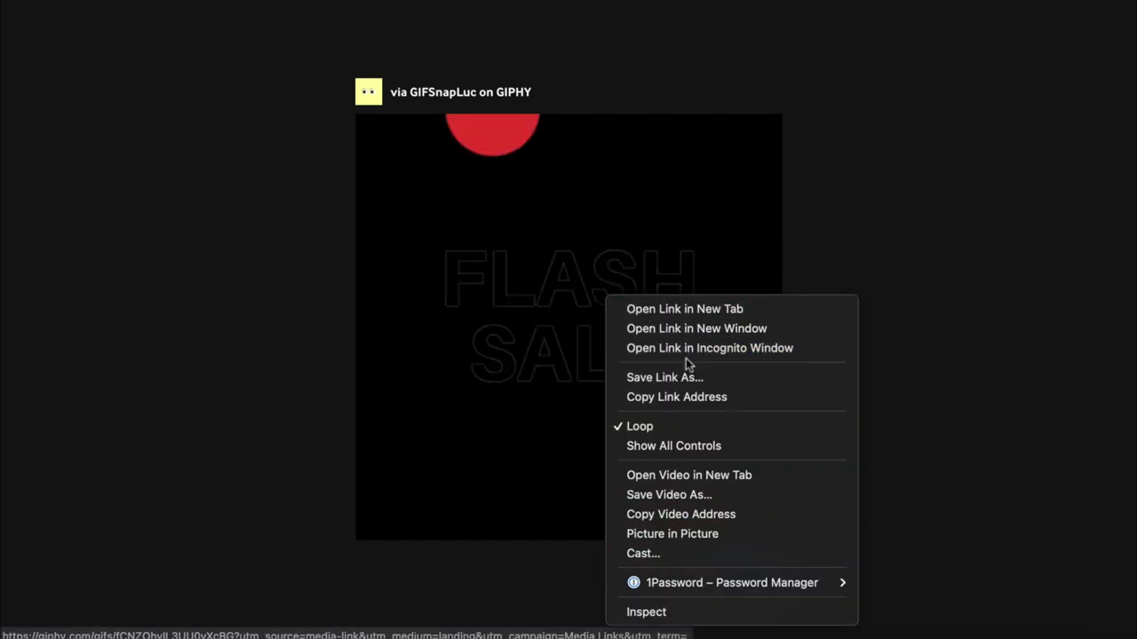
# Save the animation video to the Desktop under the name FLASH SALE GIF.
pyautogui.click(687, 496)
pyautogui.write('FLASH SALE GIF')
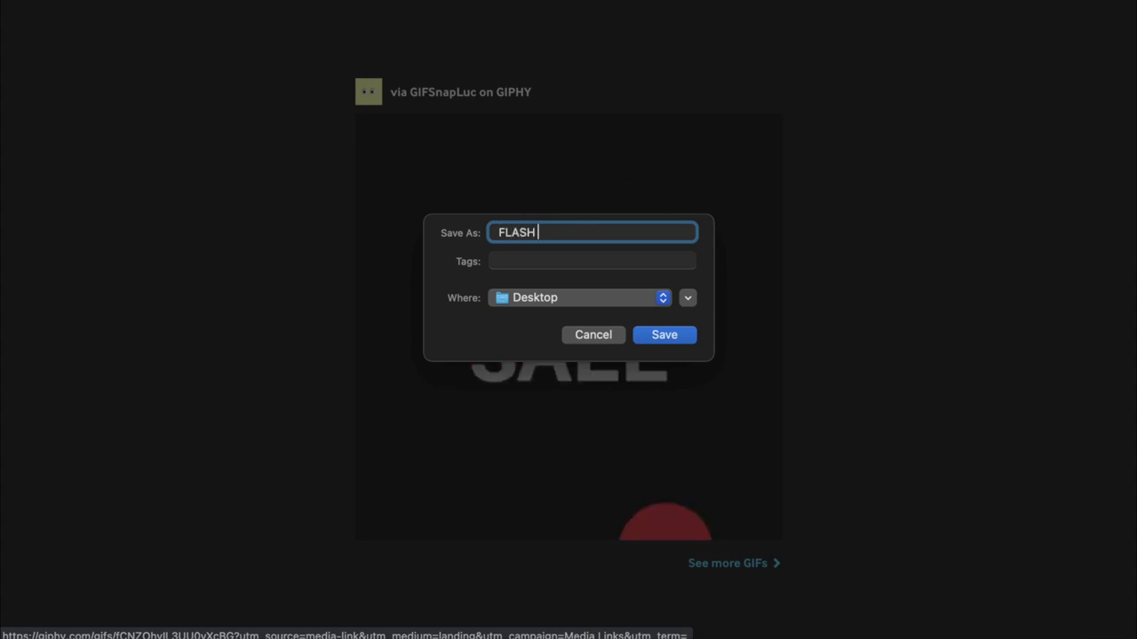
pyautogui.click(672, 337)
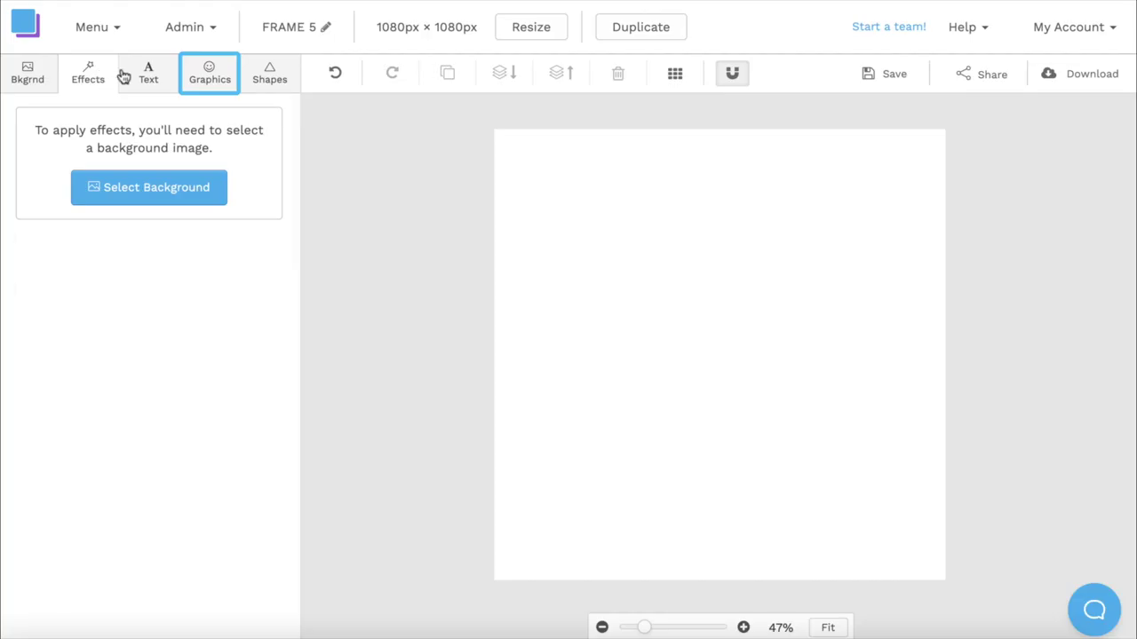
# Show Graphics › Vectors and scroll through the vector illustration thumbnails.
pyautogui.click(190, 75)
pyautogui.click(112, 126)
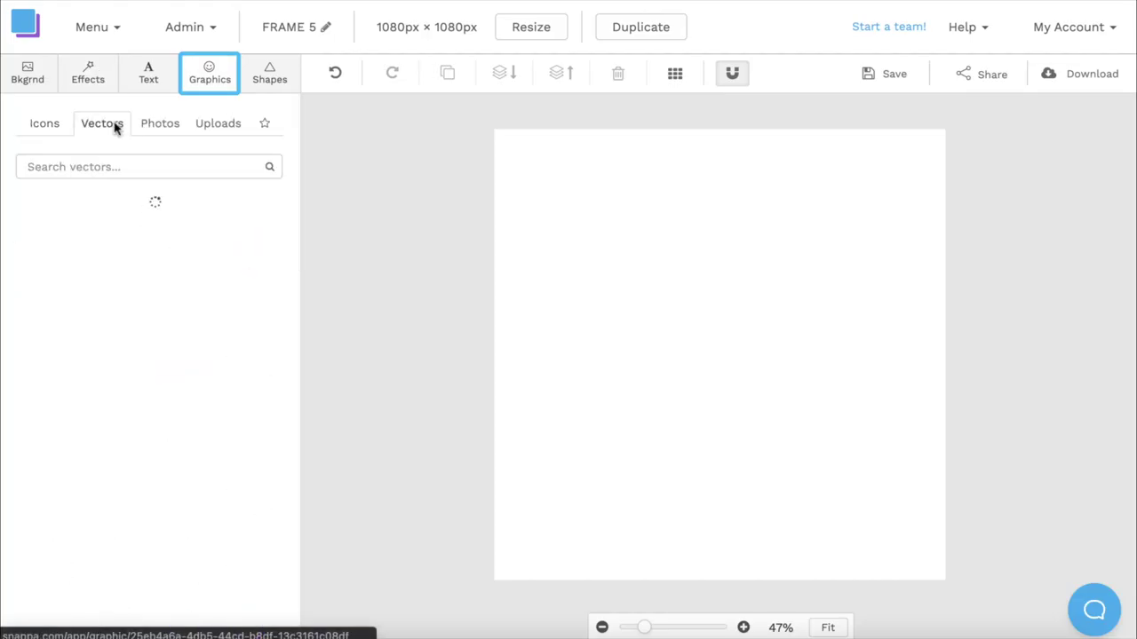
pyautogui.scroll(-1, 216, 360)
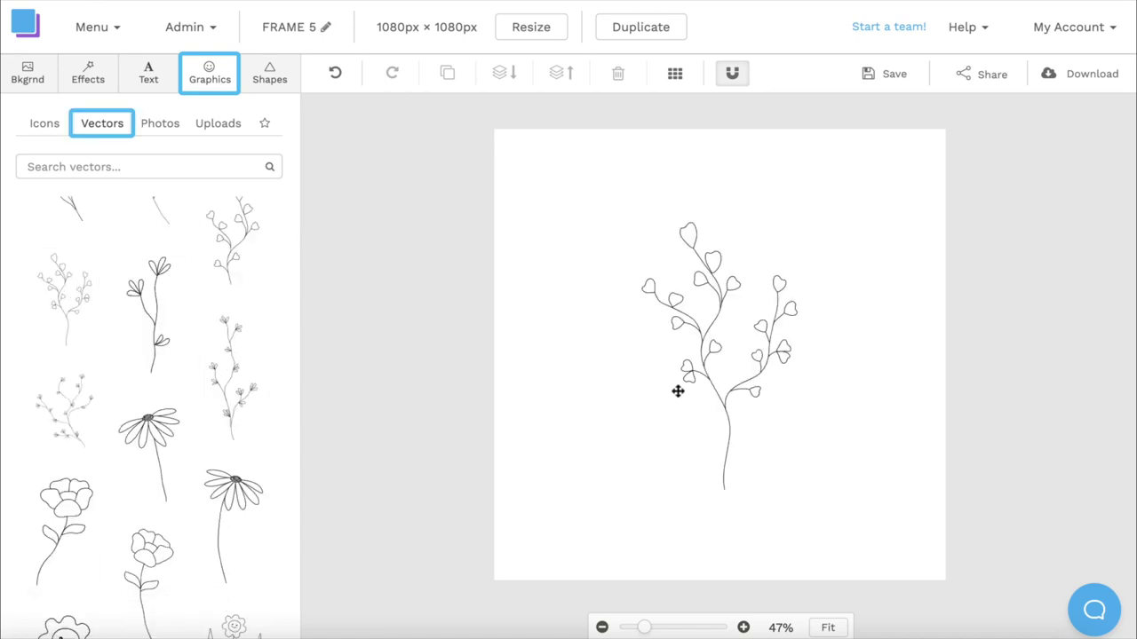
pyautogui.scroll(-10, 149, 365)
pyautogui.scroll(2, 149, 364)
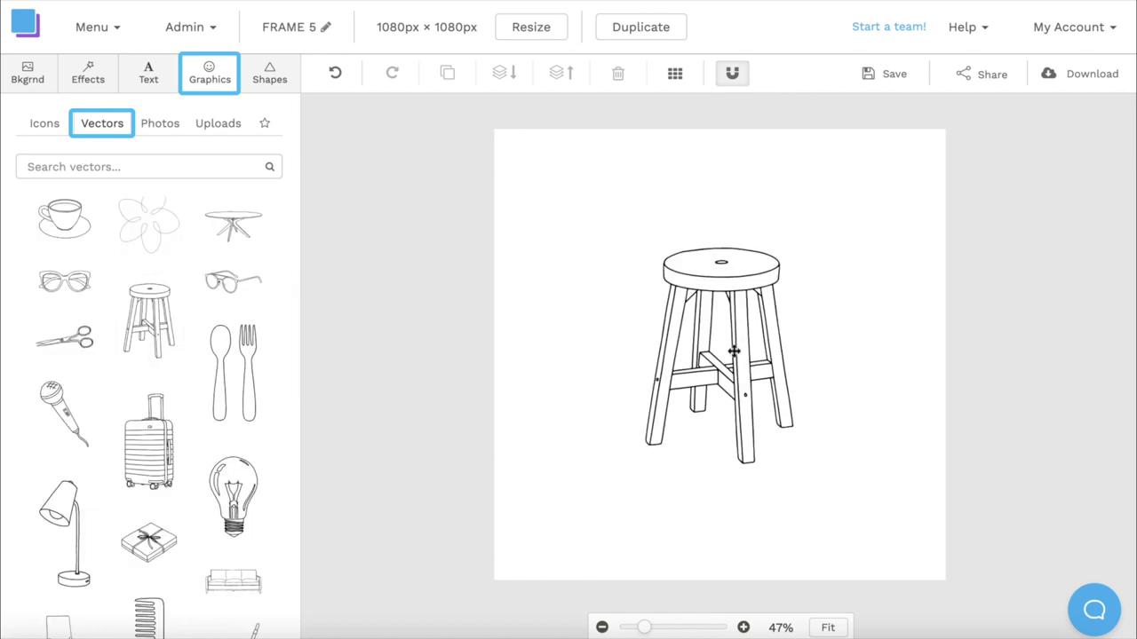
pyautogui.scroll(-10, 54, 320)
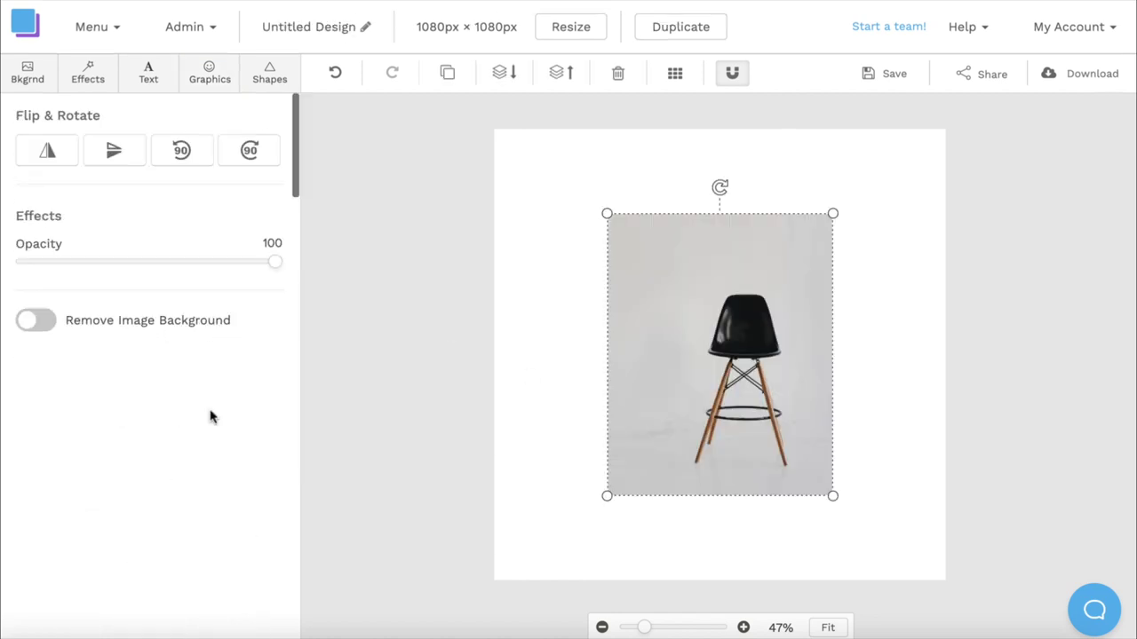
# Remove the bar stool photo's grey backdrop and drag its corners to enlarge the stool.
pyautogui.click(36, 320)
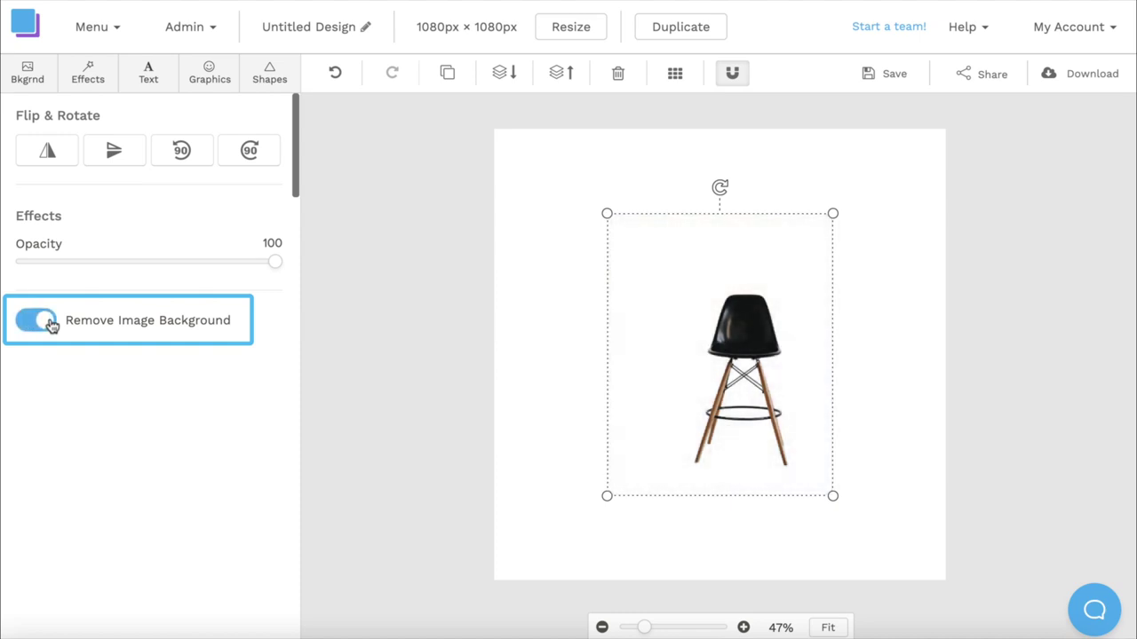
pyautogui.moveTo(605, 216); pyautogui.dragTo(435, 133)
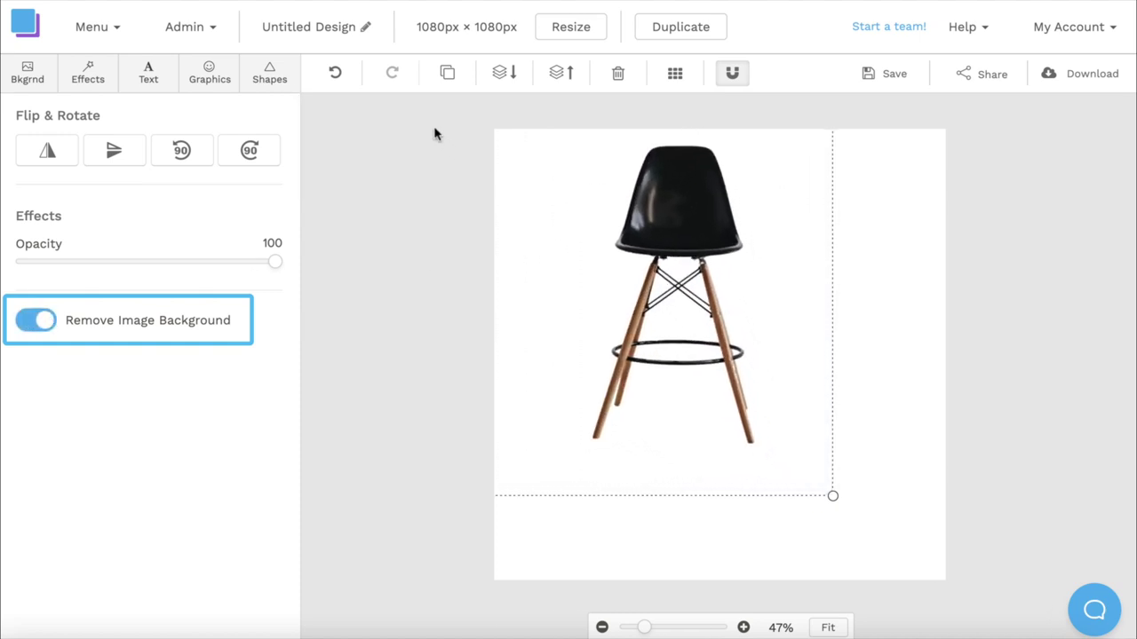
pyautogui.moveTo(833, 496); pyautogui.dragTo(899, 578)
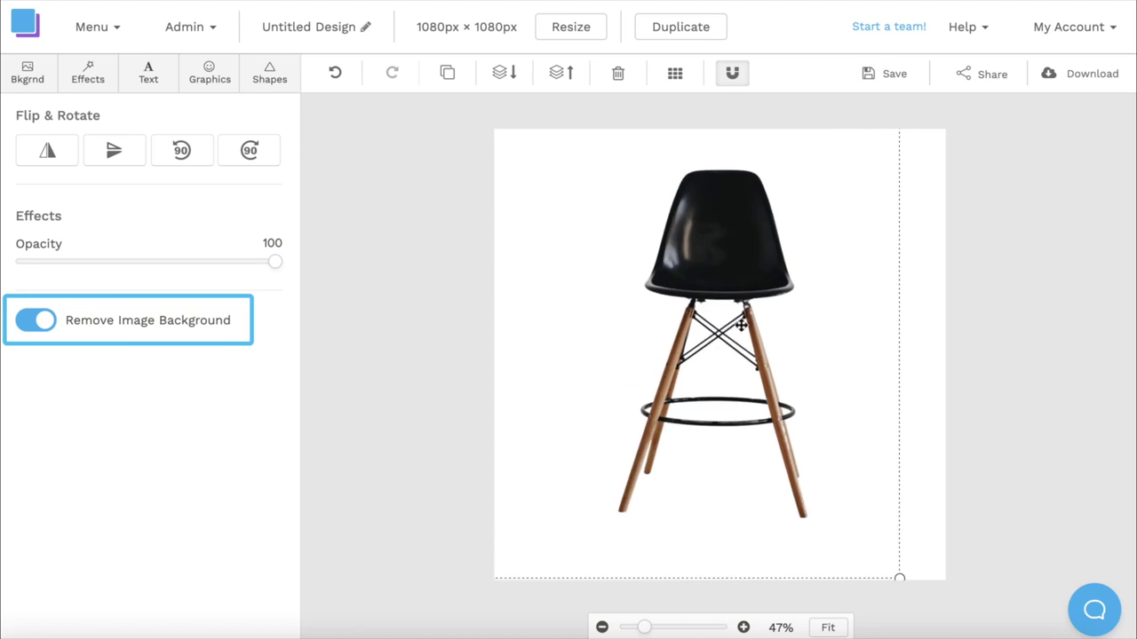
pyautogui.moveTo(740, 325); pyautogui.dragTo(744, 336)
pyautogui.click(1066, 308)
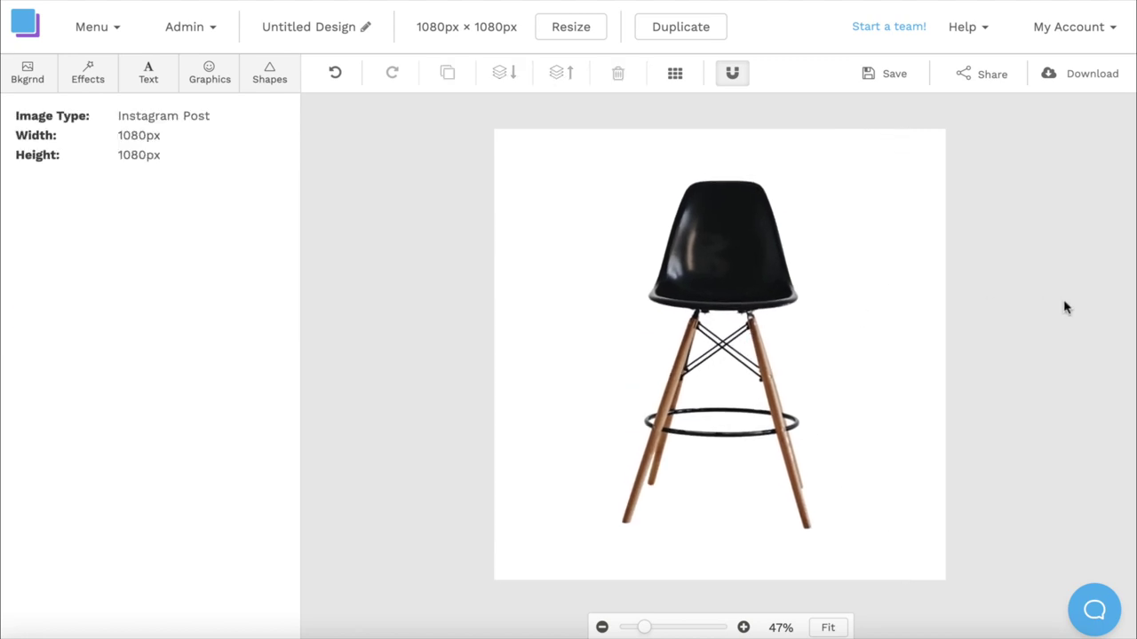